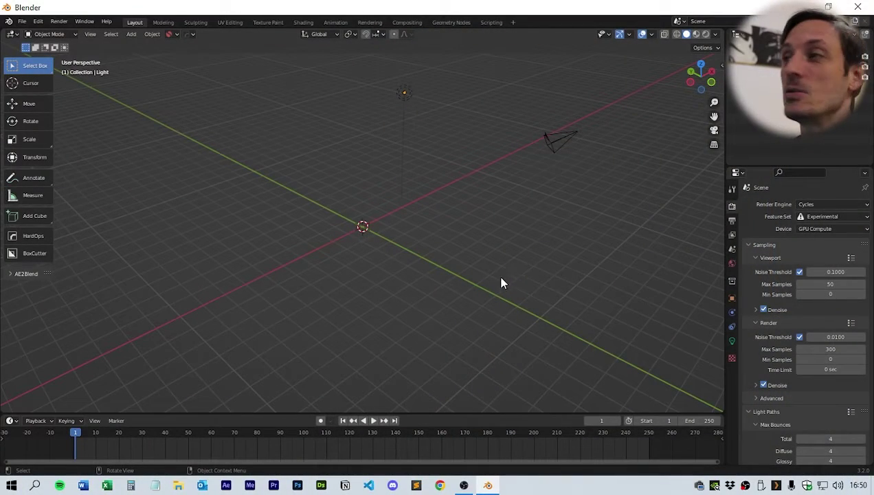
Add an ico sphere mesh at the origin and increase its subdivisions for a denser surface
key(shift+a)
mouse_move(422, 232)
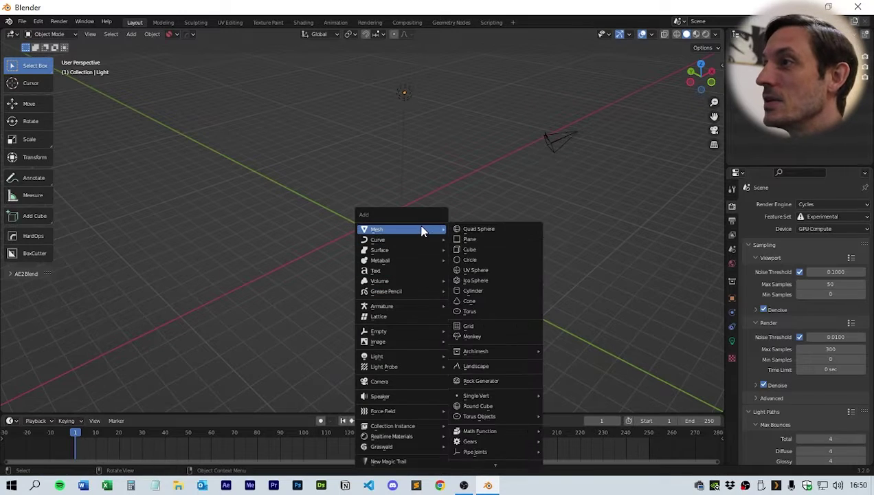
click(485, 281)
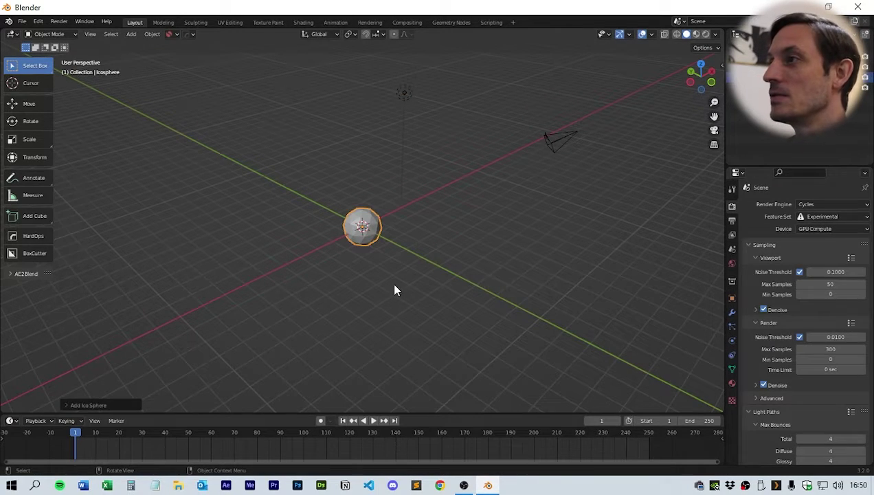
click(67, 404)
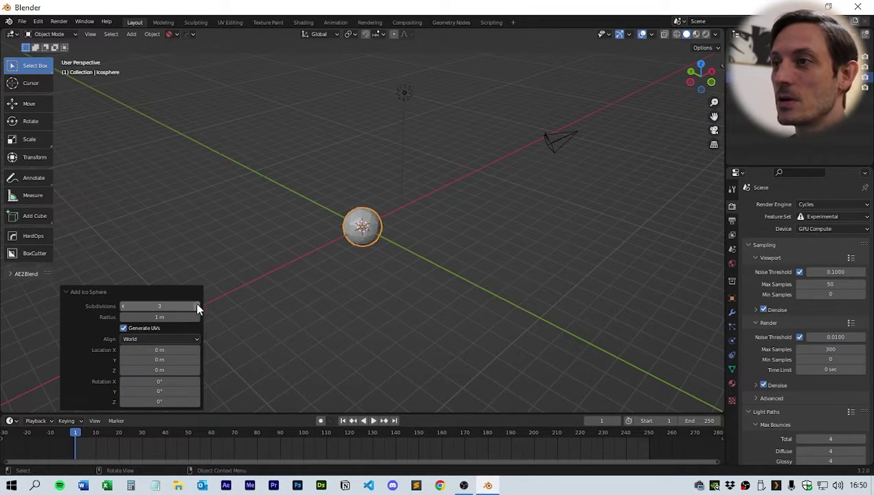
click(262, 290)
Switch the viewport to wireframe shading and turn off its X-Ray option
scroll(421, 270, up, 6)
click(677, 34)
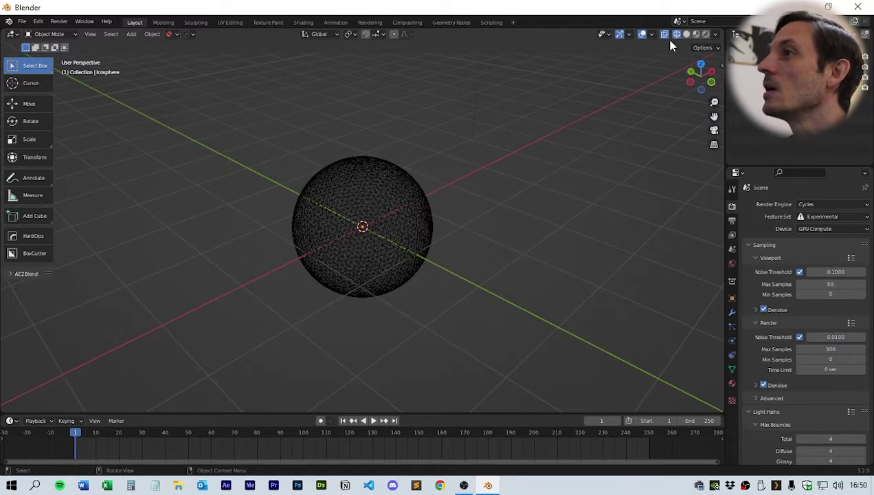
click(715, 35)
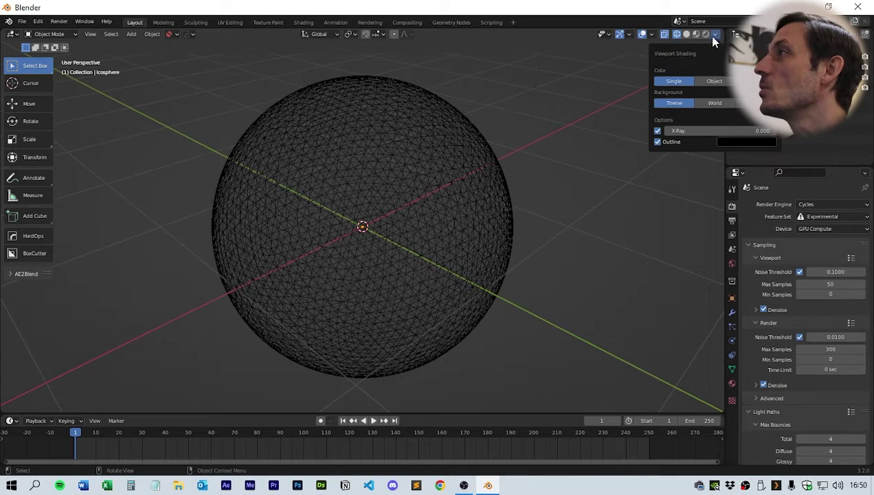
click(658, 130)
mouse_move(519, 232)
middle_down()
mouse_move(542, 228)
mouse_move(506, 242)
mouse_move(516, 239)
middle_up()
Add a Subdivision Surface modifier to the ico sphere and apply it
click(732, 312)
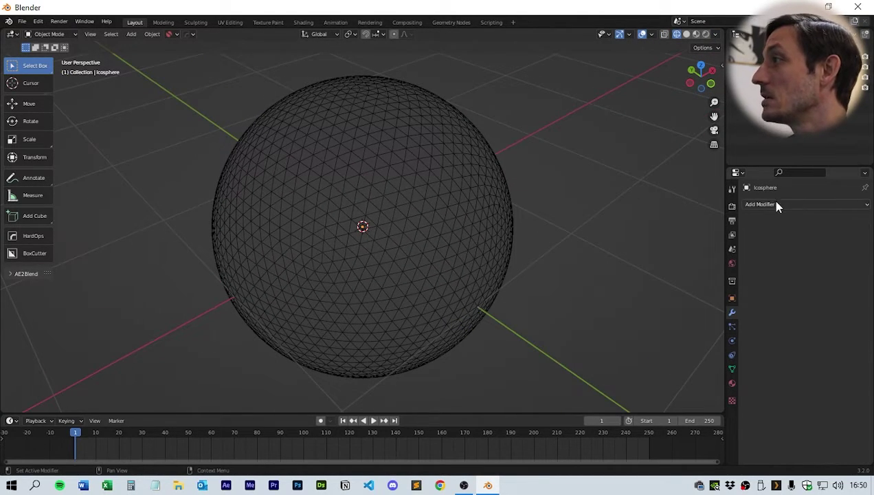
click(766, 204)
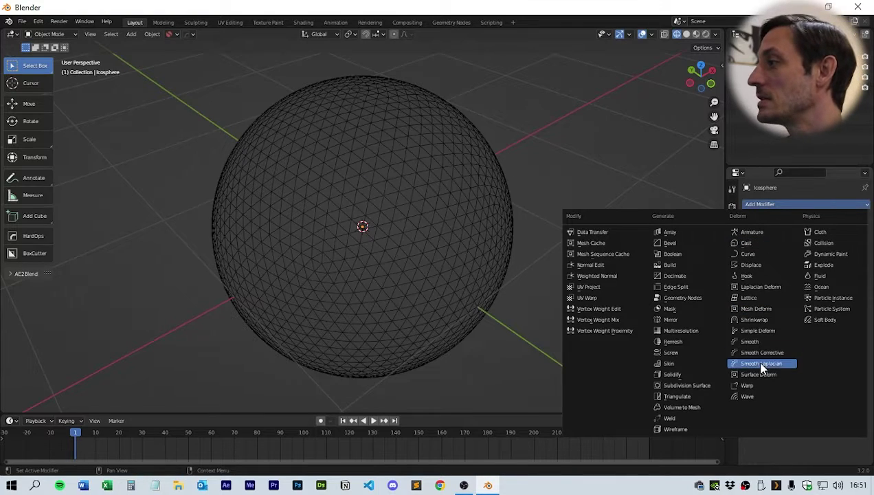
click(689, 389)
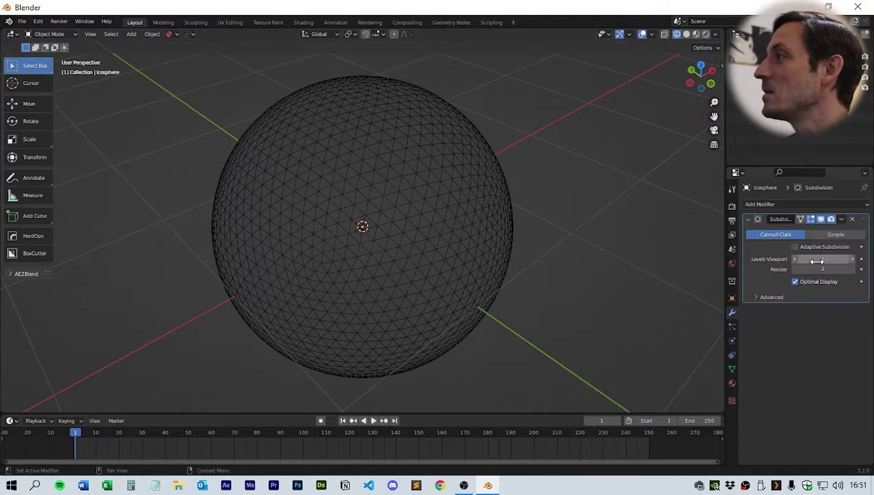
click(840, 220)
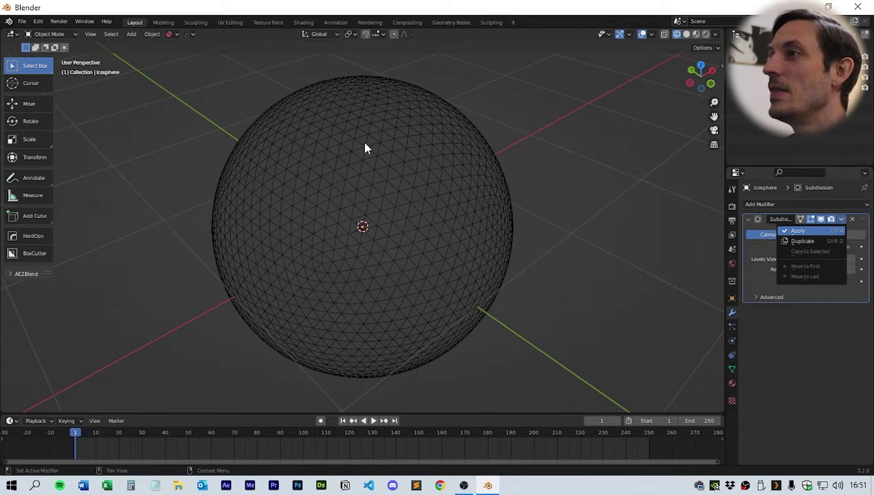
middle_drag(309, 244, 391, 192)
scroll(365, 224, up, 2)
scroll(392, 192, down, 3)
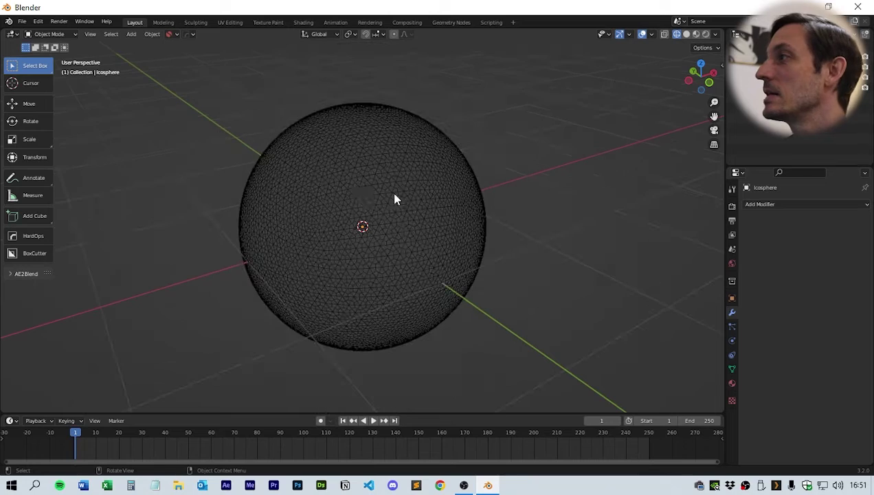
Add a Displace modifier to the ico sphere and create a new texture for it
click(770, 204)
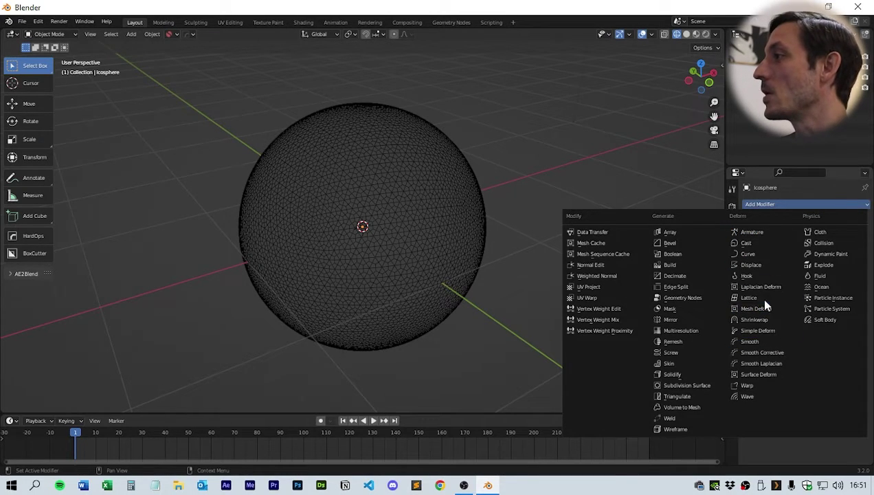
click(756, 265)
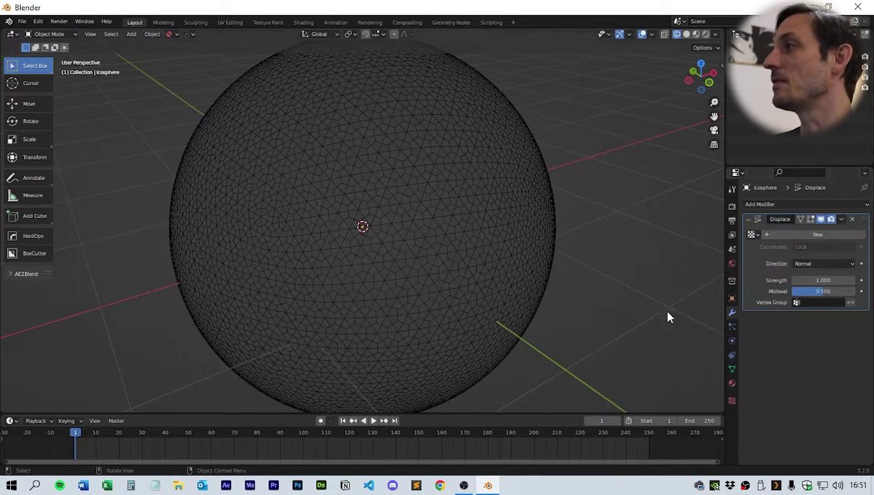
click(817, 235)
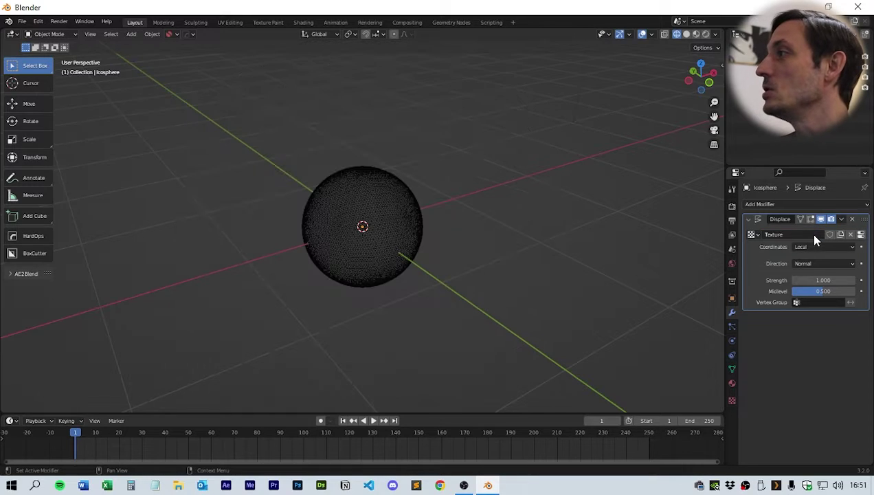
Set the displacement texture's type to Clouds and its size to 2
click(861, 235)
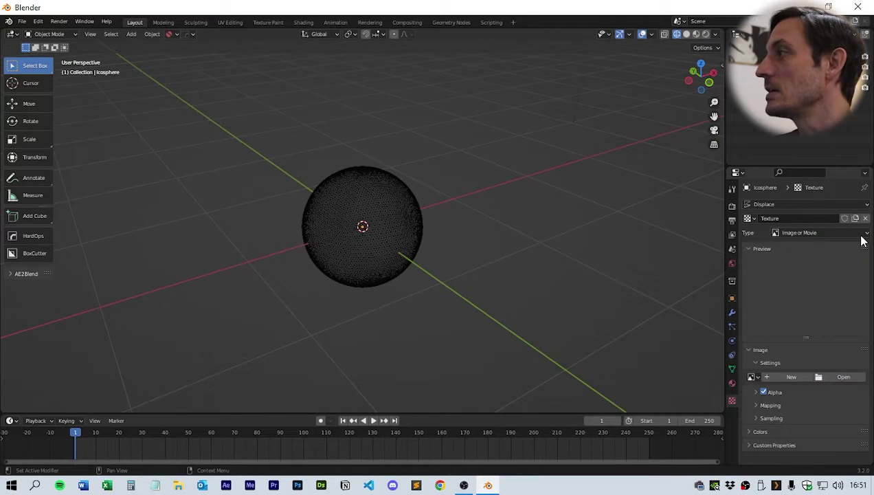
click(801, 232)
click(798, 273)
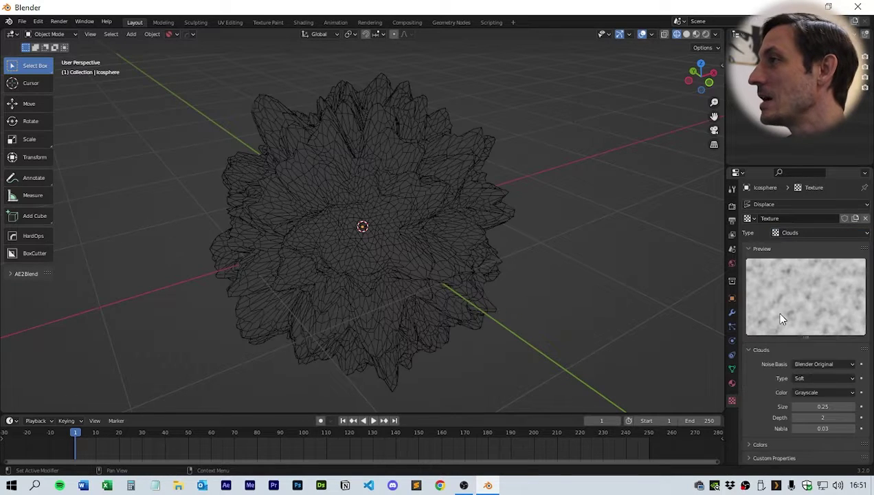
click(825, 407)
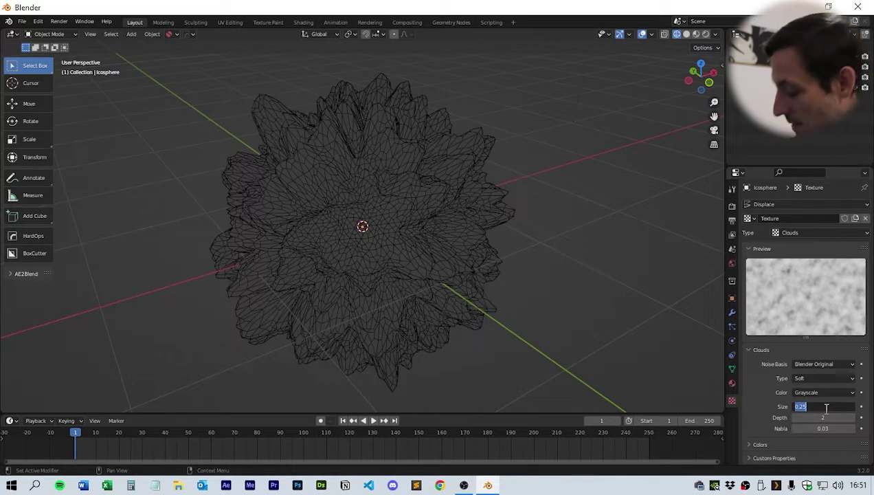
text(2)
key(Return)
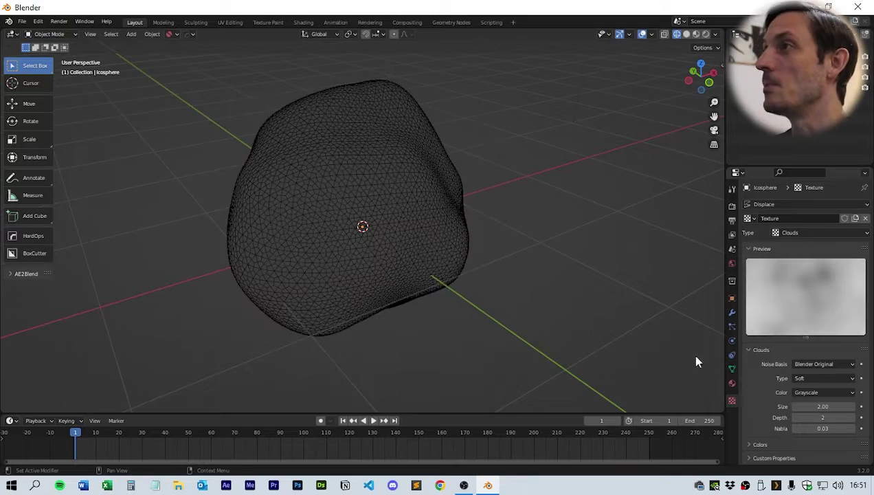
middle_drag(603, 335, 493, 312)
scroll(530, 301, up, 5)
scroll(494, 302, down, 5)
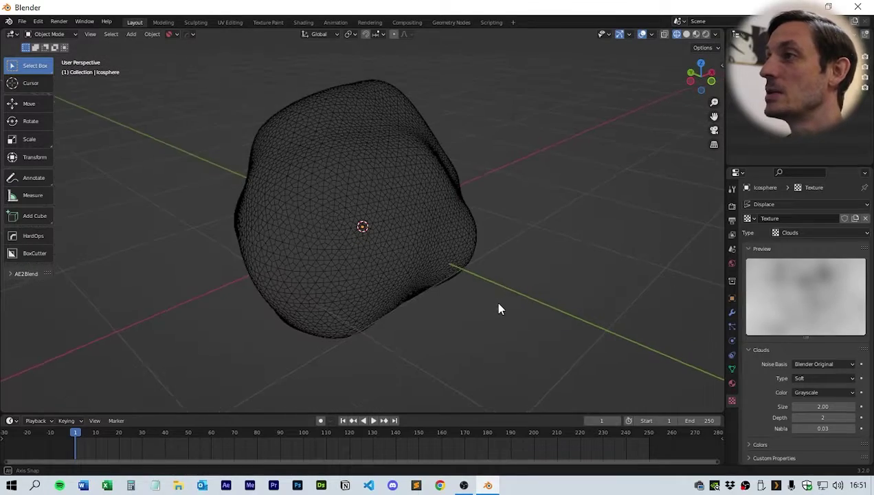
Add a Plain Axes empty and move it up along Z by about 1.59 m, above the displaced sphere
click(374, 260)
middle_drag(535, 274, 504, 304)
click(523, 297)
key(shift+a)
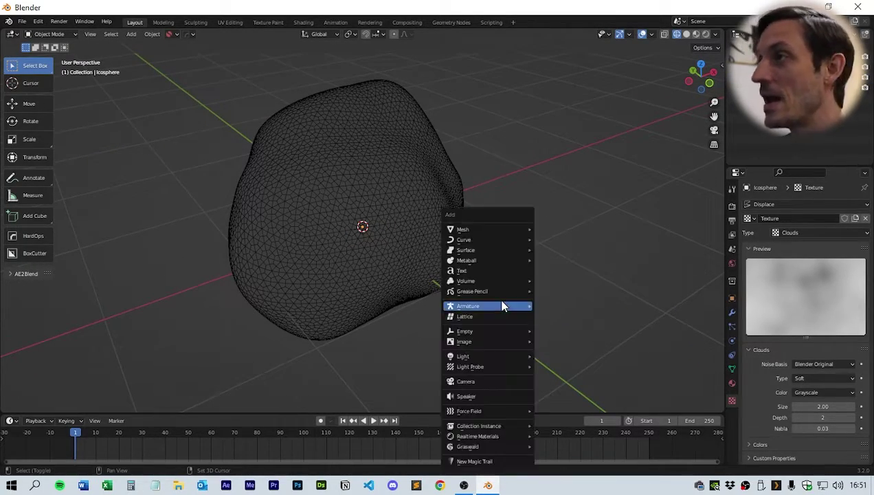
mouse_move(505, 332)
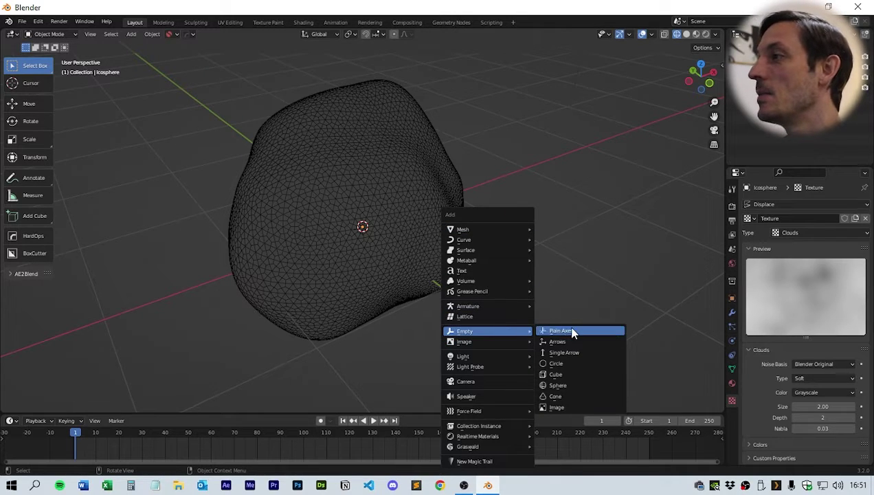
click(595, 331)
mouse_move(478, 327)
middle_down()
mouse_move(500, 323)
mouse_move(481, 325)
middle_up()
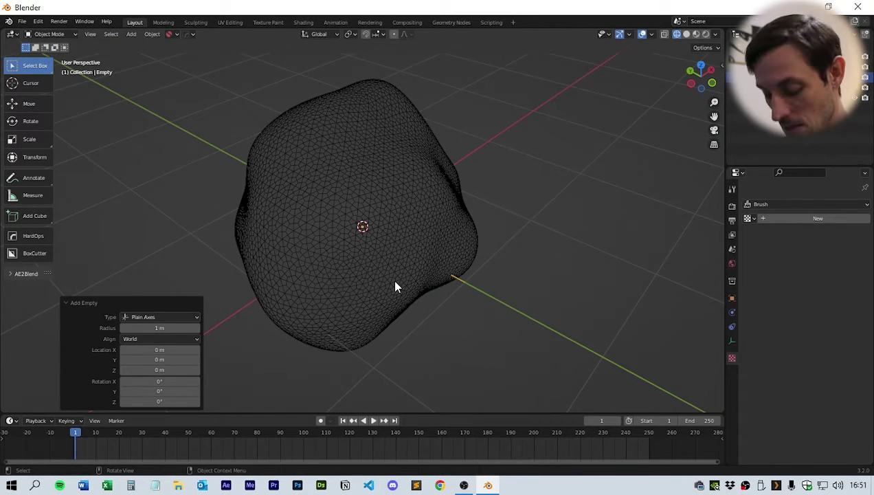
key(g)
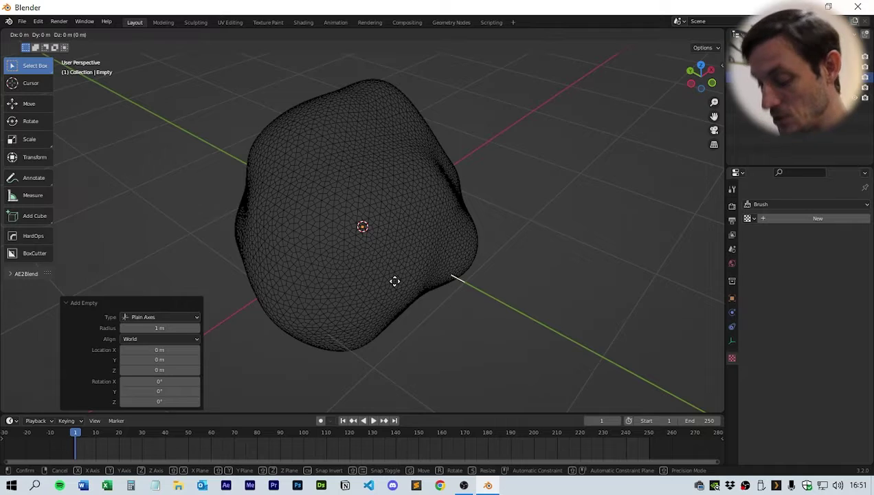
key(z)
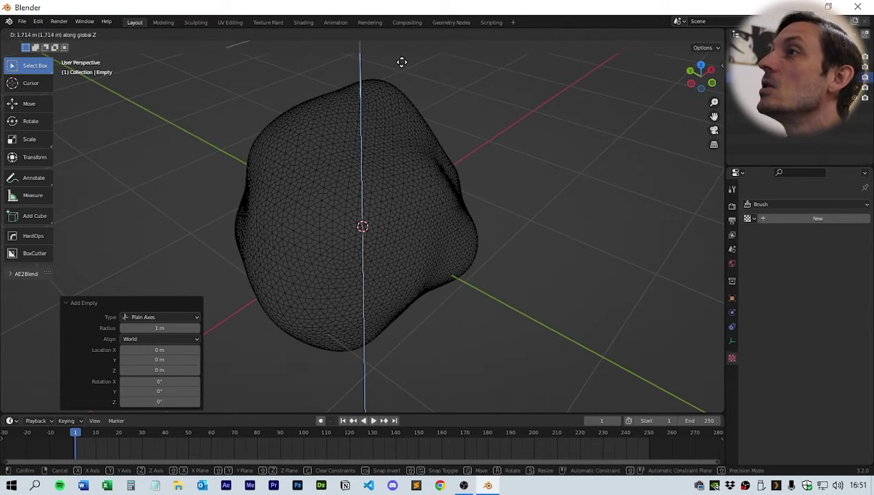
click(401, 88)
scroll(430, 123, down, 3)
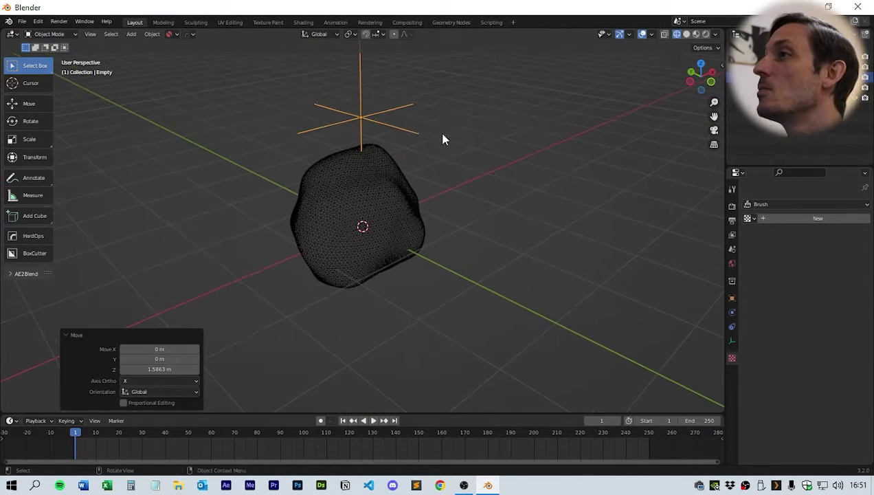
Set the sphere's Displace texture coordinates to Object and pick the empty as the reference object
click(349, 255)
click(732, 313)
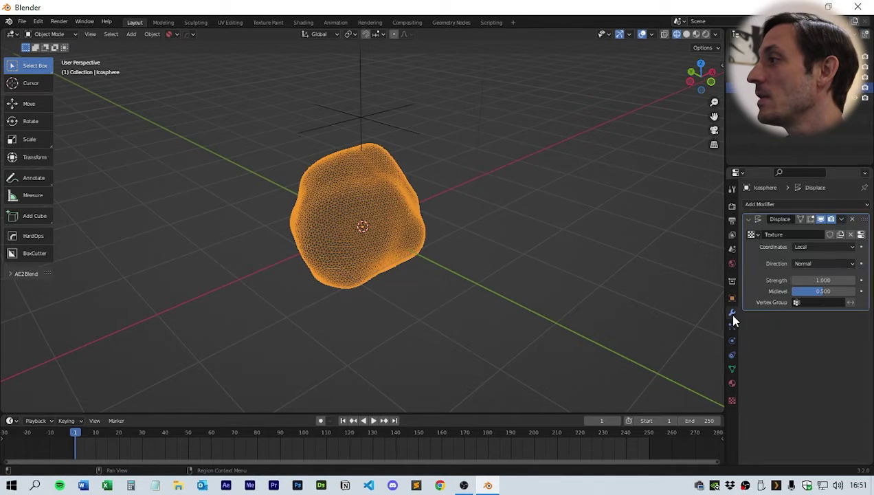
click(823, 248)
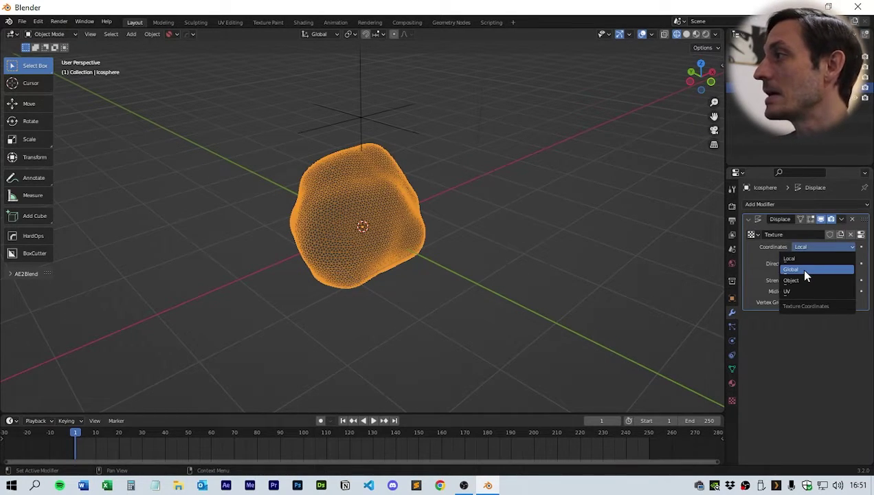
click(800, 268)
click(806, 249)
click(803, 277)
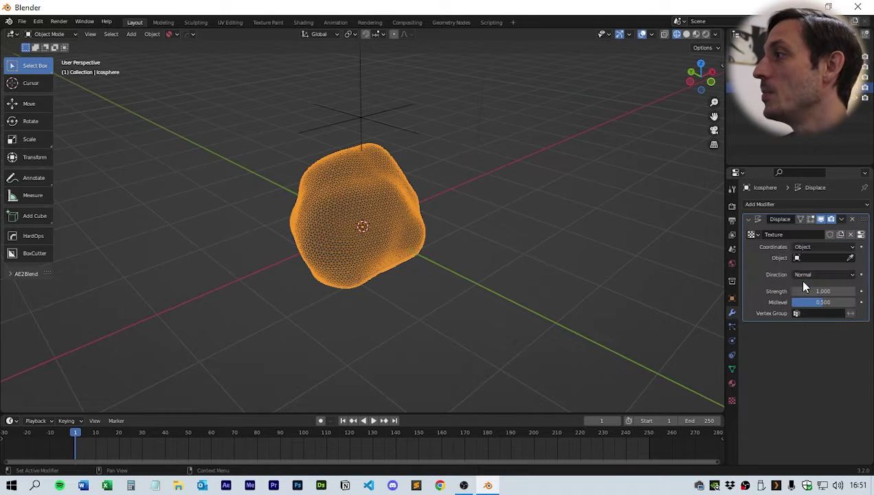
click(851, 259)
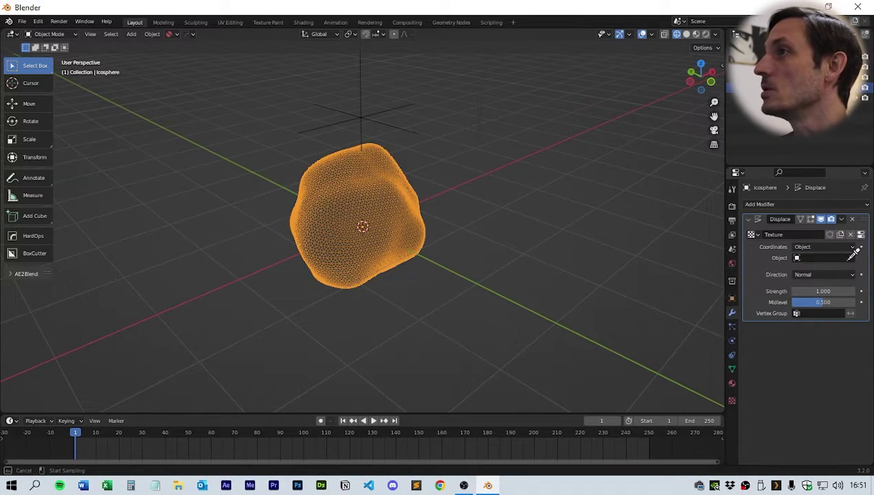
click(363, 121)
Select the empty, enlarge the timeline area, and keyframe the empty's rotation at 0° on all axes on frame 1
middle_drag(364, 157, 368, 128)
click(371, 143)
mouse_move(440, 172)
middle_down()
mouse_move(451, 156)
mouse_move(447, 183)
middle_up()
drag(437, 415, 444, 363)
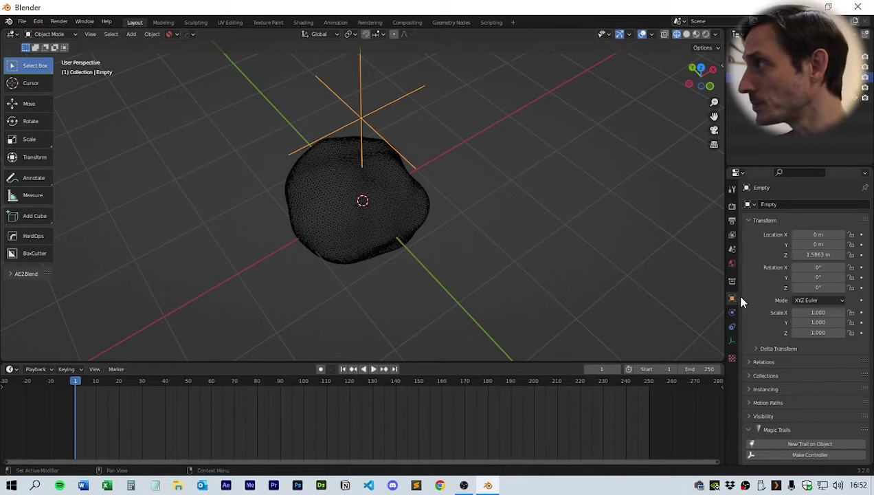
middle_drag(372, 146, 369, 105)
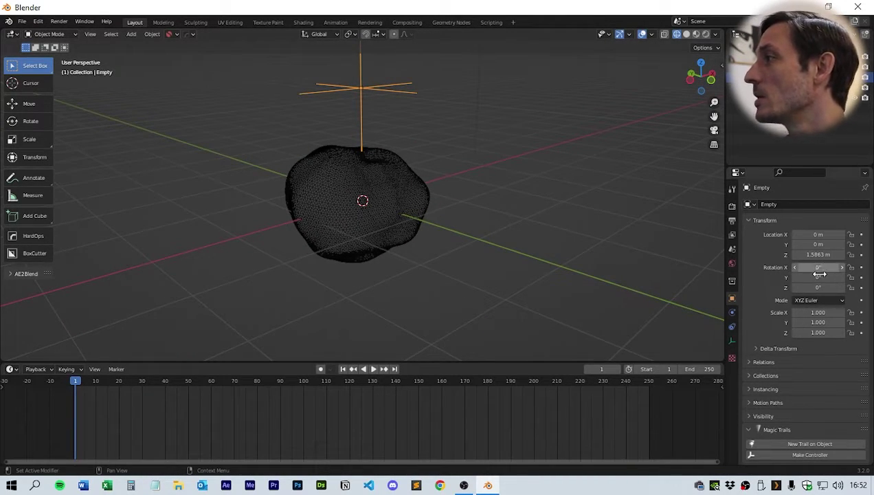
key(i)
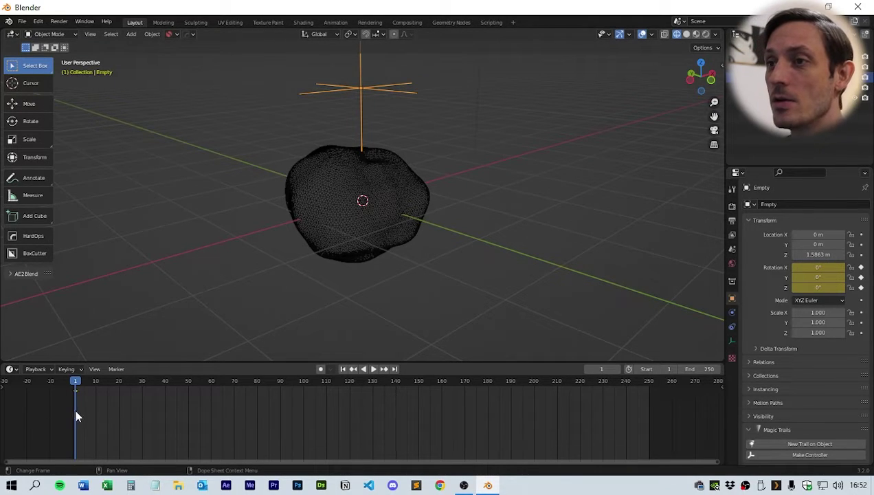
Keyframe the empty's rotation at frame 250 with X and Y set to 360°, and play back the animation
click(393, 369)
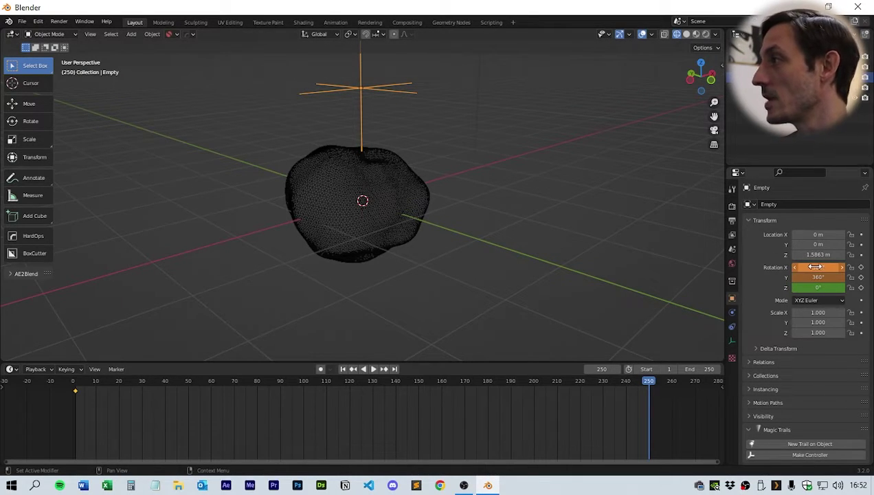
key(i)
middle_drag(442, 276, 463, 295)
drag(642, 379, 619, 409)
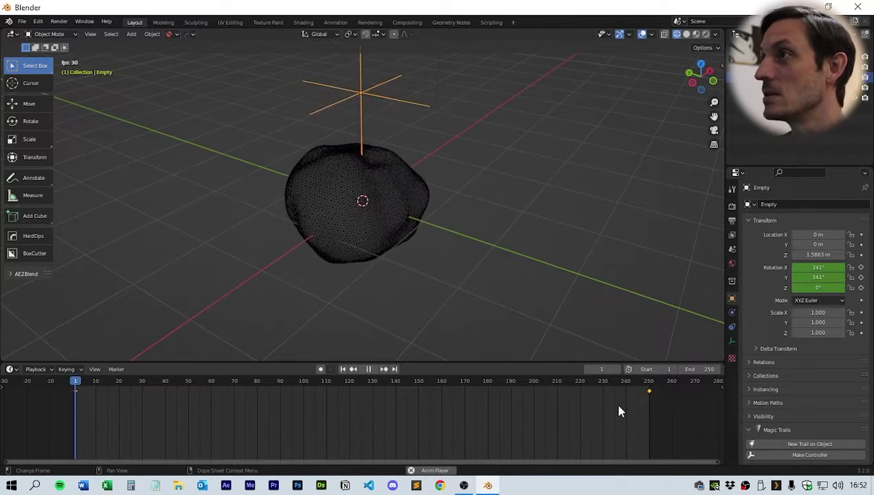
key(space)
Select the camera and switch the viewport to the front orthographic view, framing the displaced sphere
middle_drag(390, 346, 453, 255)
click(749, 66)
middle_drag(423, 289, 466, 263)
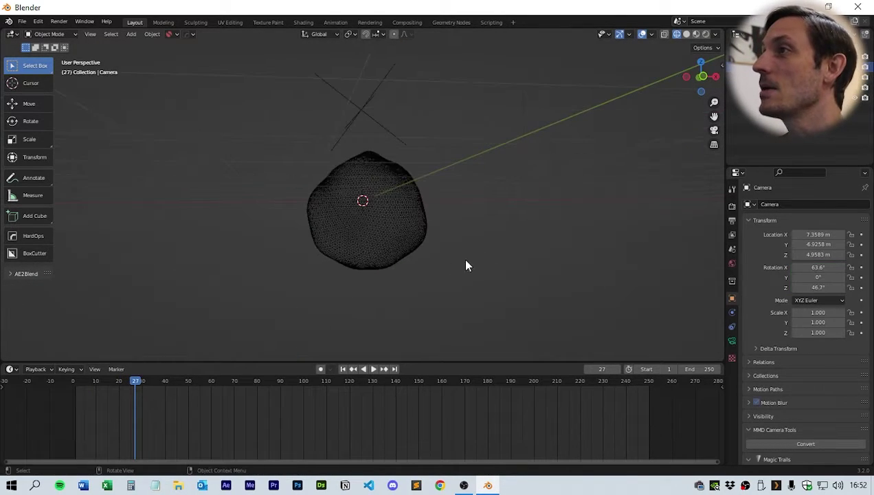
click(701, 76)
scroll(506, 192, up, 3)
scroll(508, 194, down, 2)
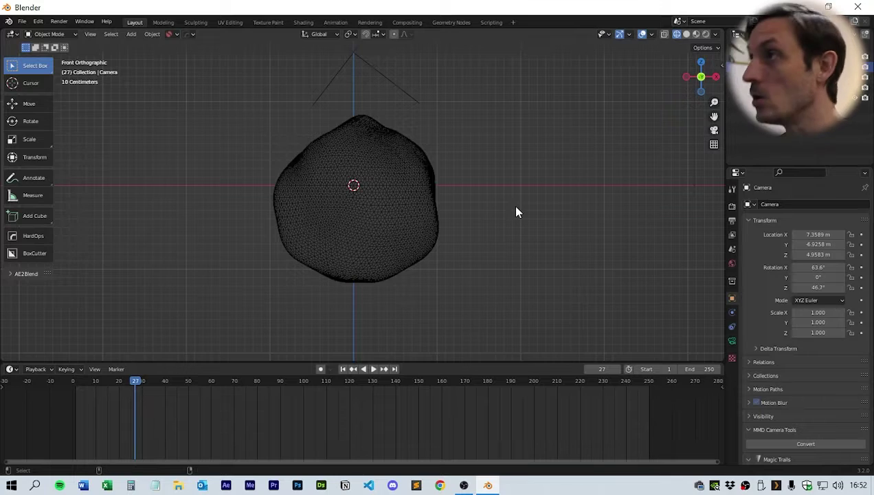
Align the camera to the current front view and set the output resolution X to 1080 px
key(ctrl+alt+KP_0)
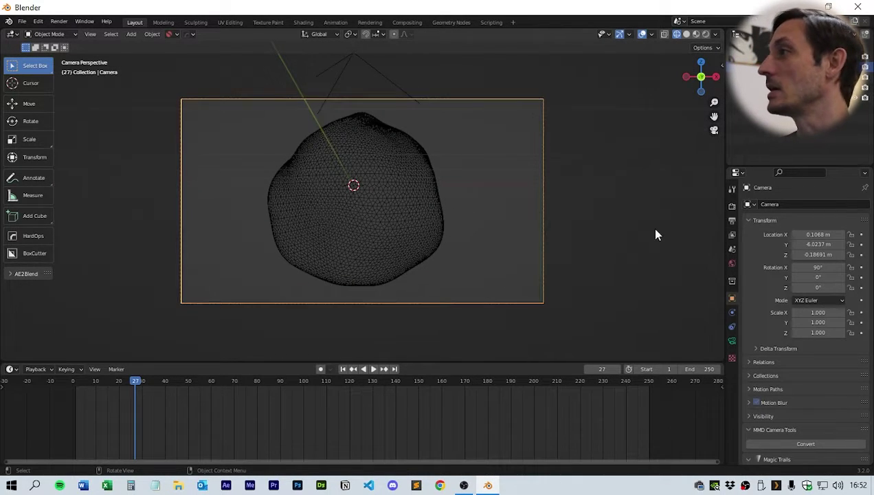
click(731, 206)
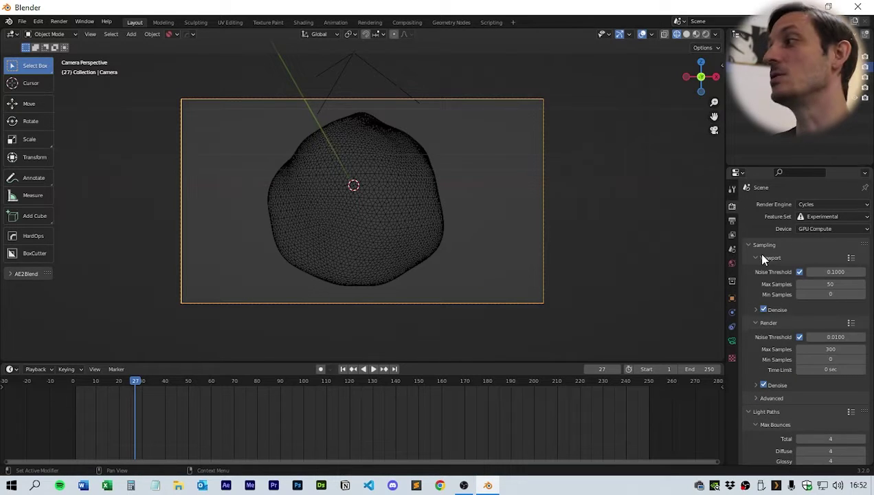
click(732, 219)
click(824, 217)
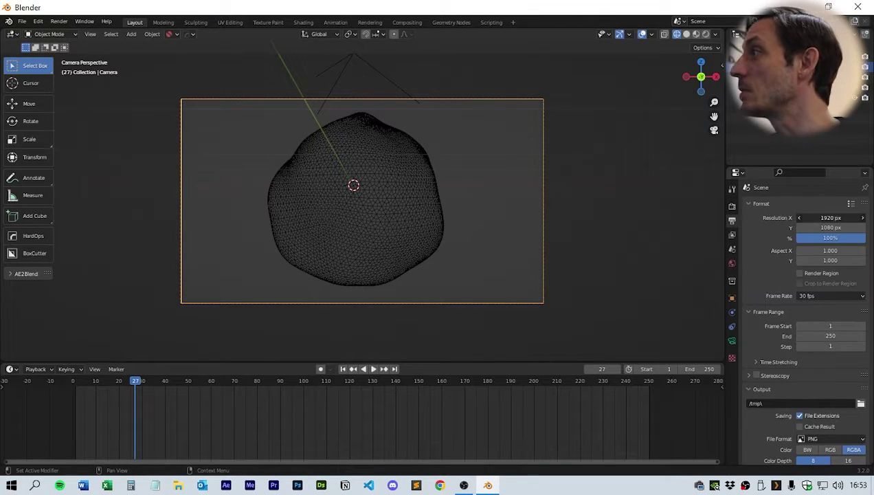
text(120)
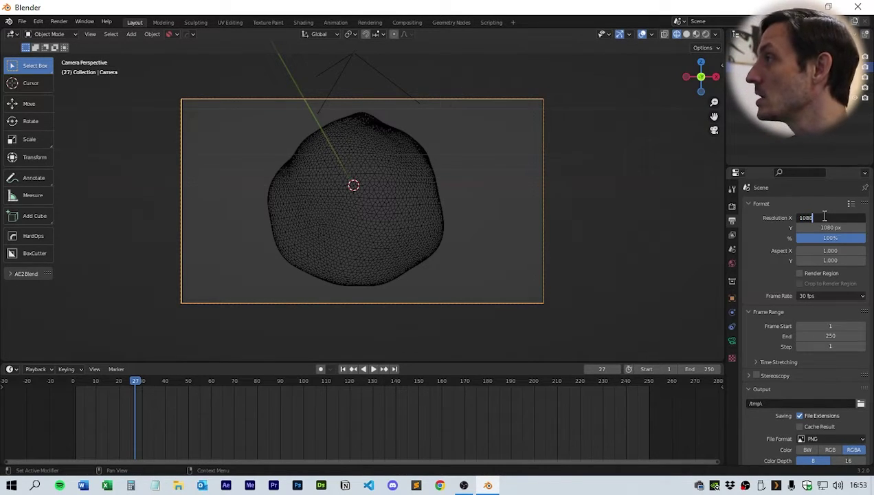
key(Return)
Move the camera closer to the sphere, to about -3.82 m in Y, and play the animation to check the framing
click(732, 298)
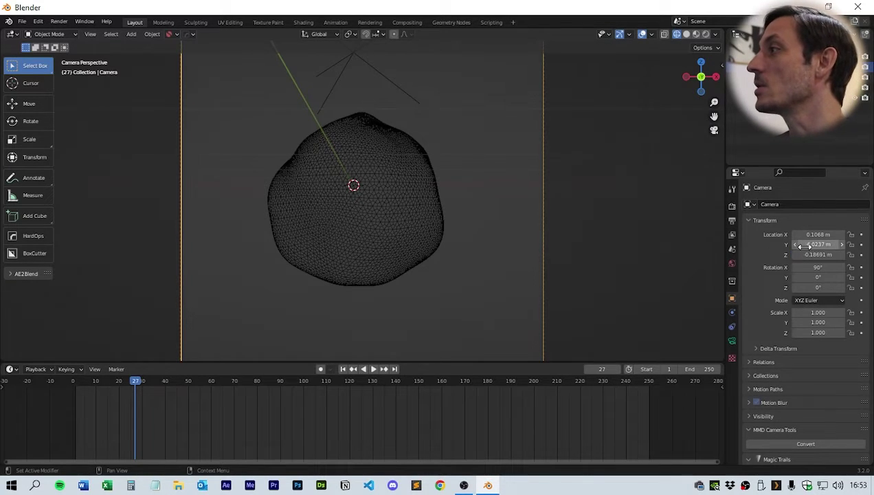
drag(818, 244, 859, 244)
scroll(385, 206, down, 2)
key(space)
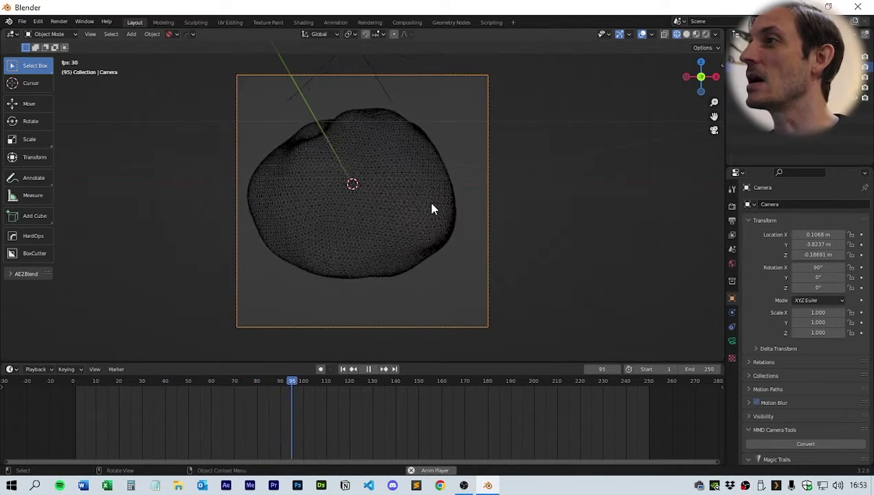
key(space)
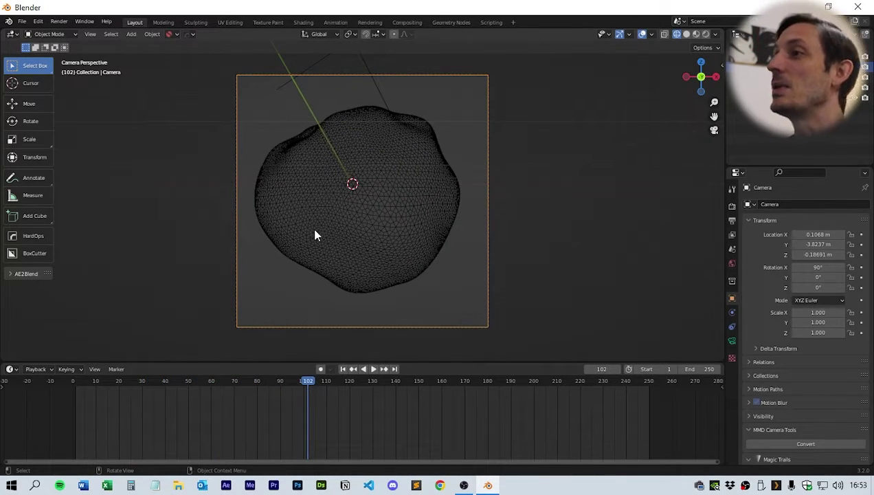
Add a plane at the origin and rotate it 90° about X so it stands upright
middle_drag(316, 237, 333, 237)
scroll(353, 256, down, 4)
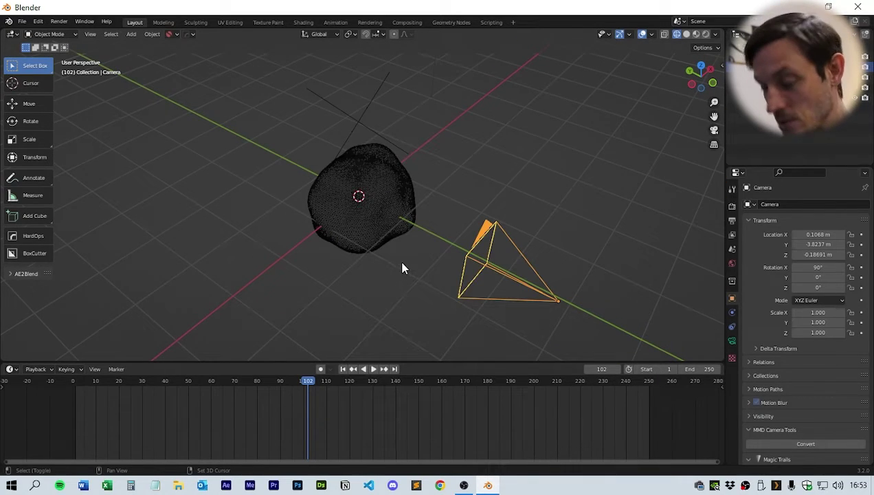
key(shift+a)
mouse_move(394, 161)
click(476, 174)
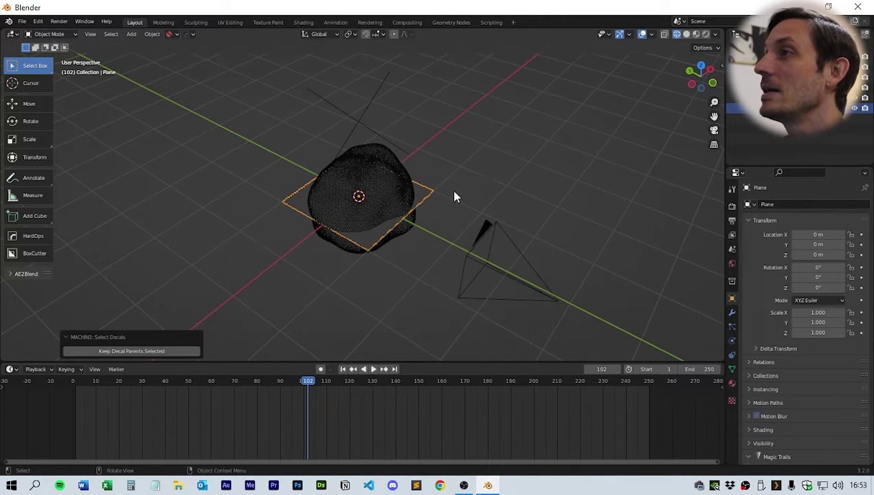
middle_drag(364, 206, 462, 184)
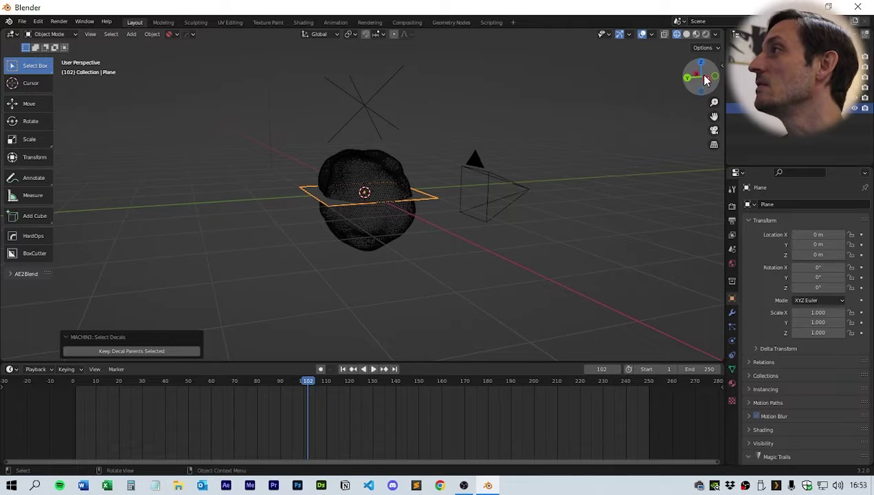
click(706, 81)
key(r)
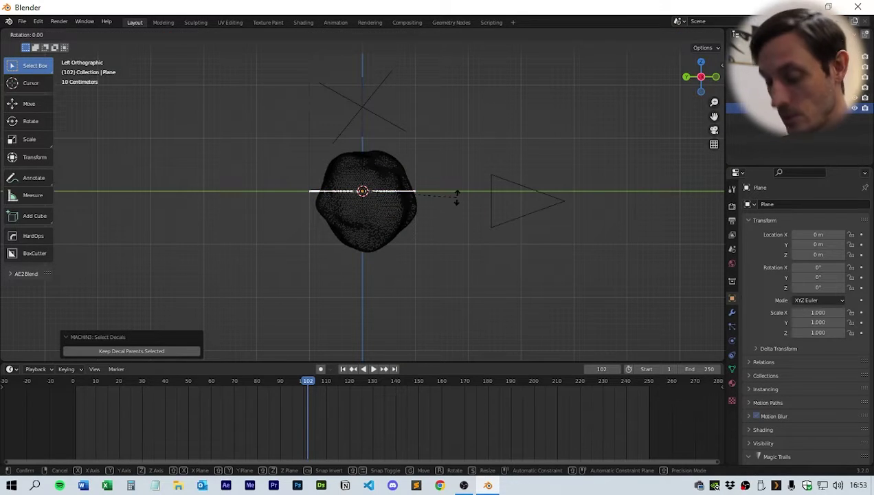
click(369, 122)
Move the plane about 1.82 m along Y so it sits behind the sphere as a backdrop
middle_drag(471, 185, 475, 218)
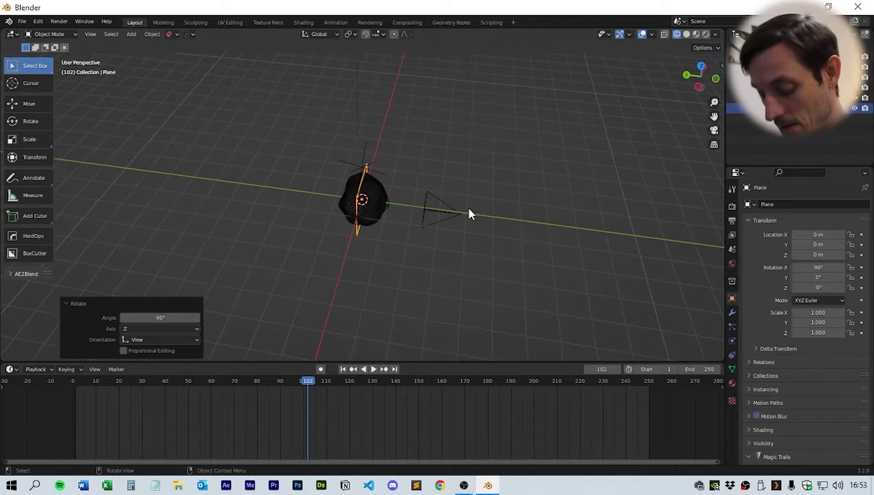
key(g)
key(y)
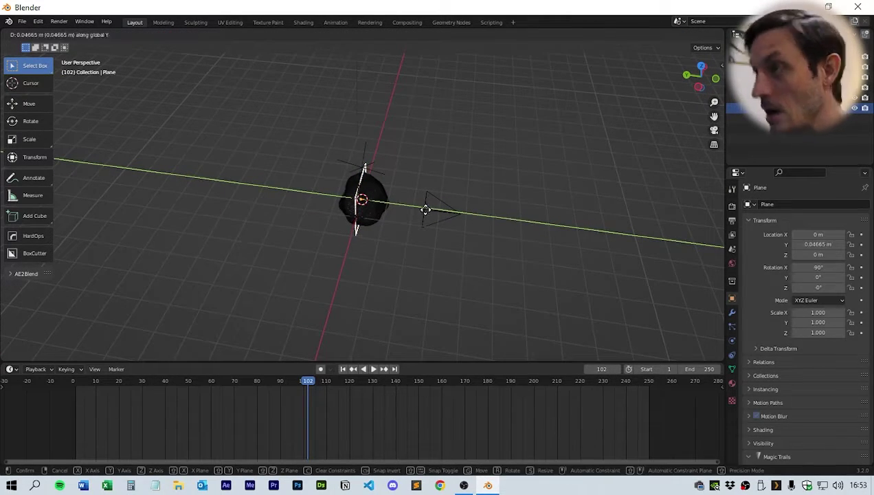
click(384, 209)
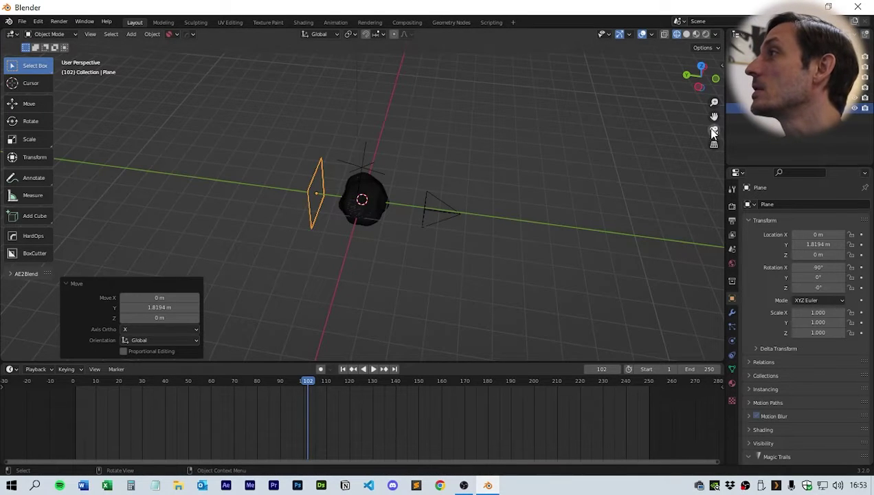
Scale the backdrop plane by about 2.668 so it extends beyond the camera frame
key(KP_0)
key(s)
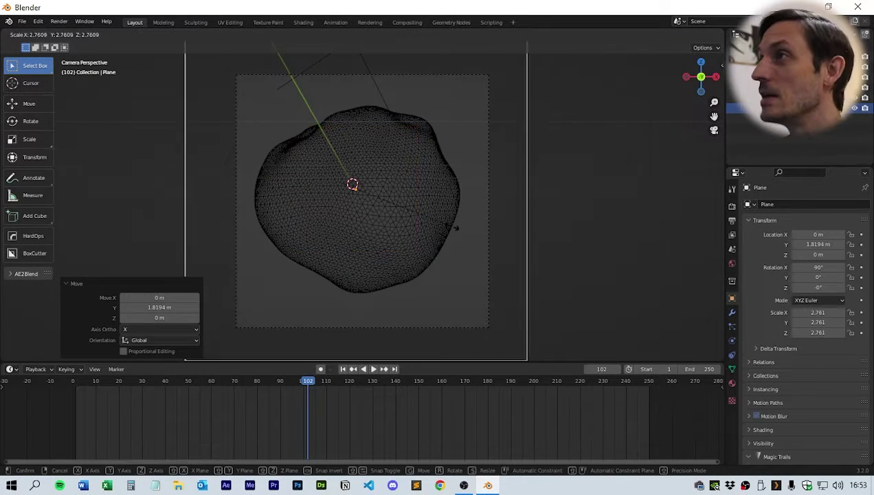
click(446, 223)
Assign an Environment Texture to the world background color
middle_drag(446, 224, 375, 227)
scroll(373, 227, down, 5)
click(732, 263)
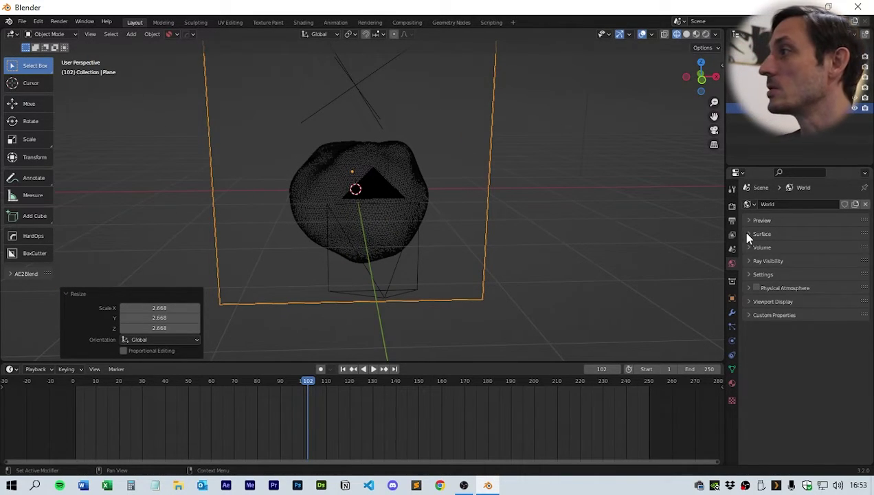
click(745, 234)
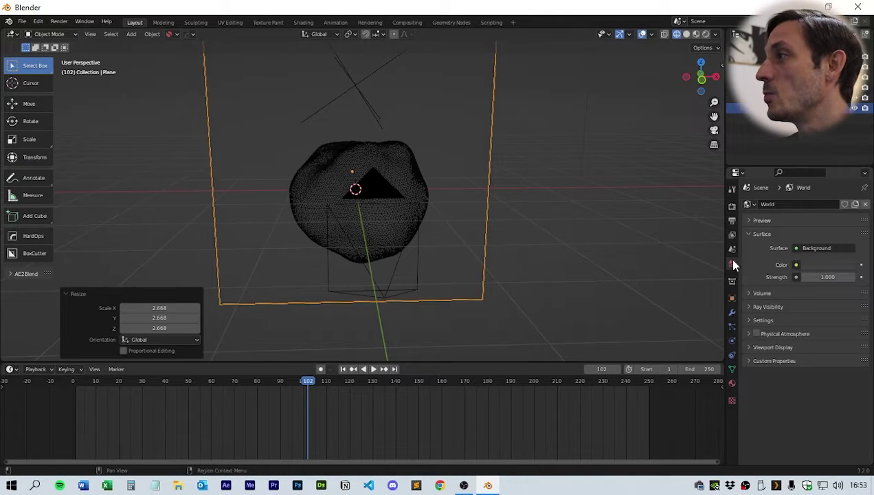
click(795, 264)
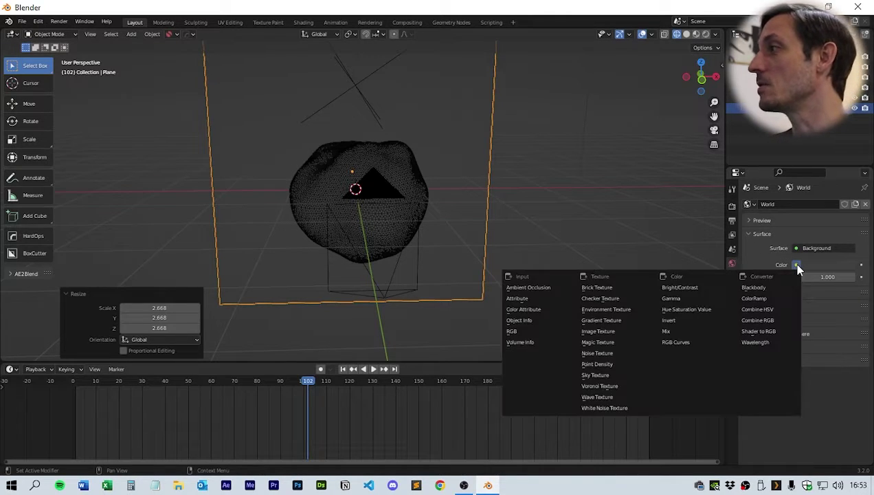
click(605, 310)
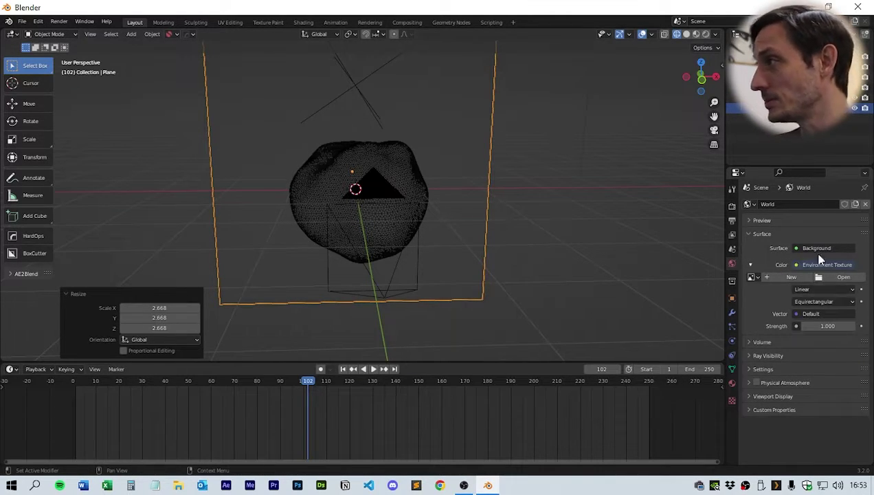
Load studio_small_09_4k.exr from the HDRI folder as the world's environment image
click(843, 277)
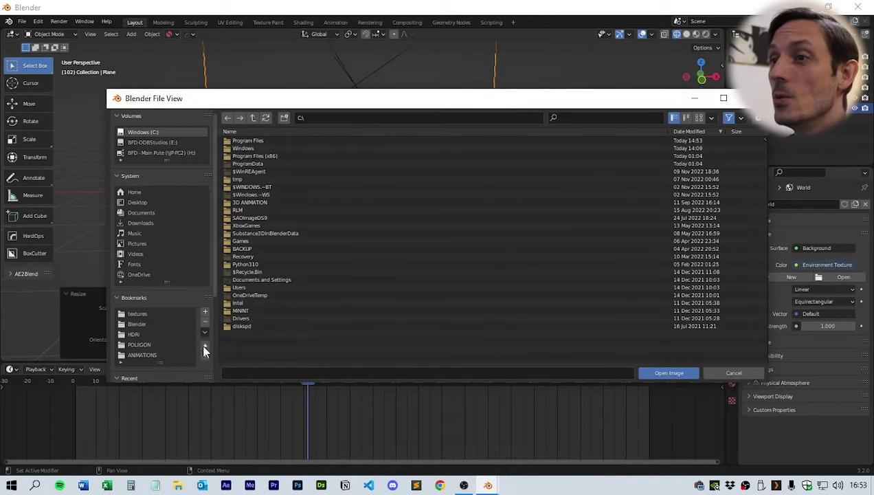
click(133, 334)
scroll(457, 264, down, 10)
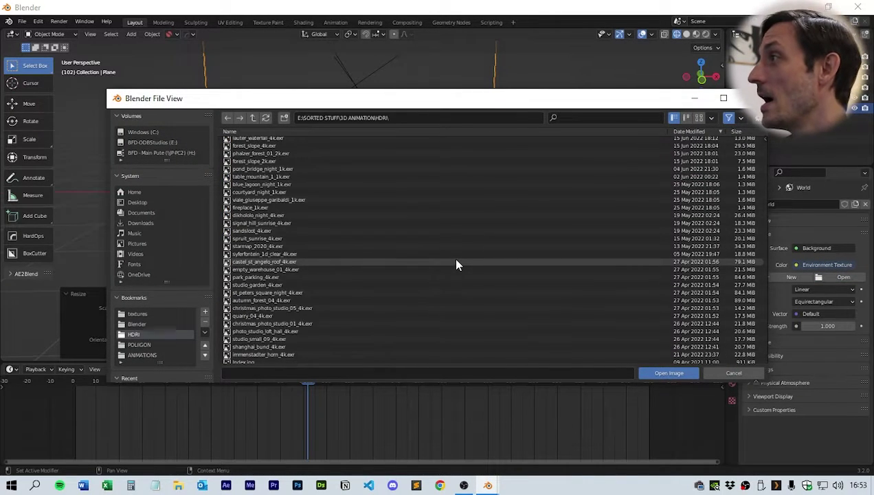
scroll(456, 264, down, 7)
click(248, 186)
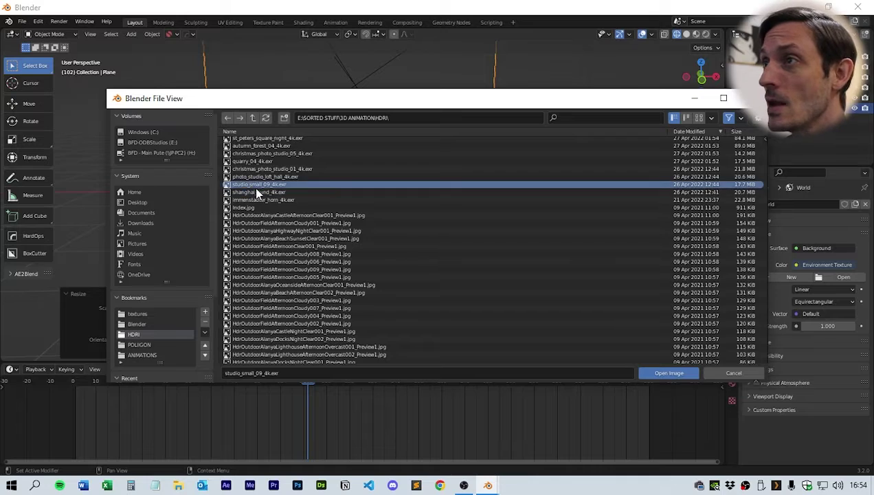
click(663, 375)
Return to the camera view and examine the world's ray visibility options
middle_drag(496, 236, 533, 230)
click(714, 131)
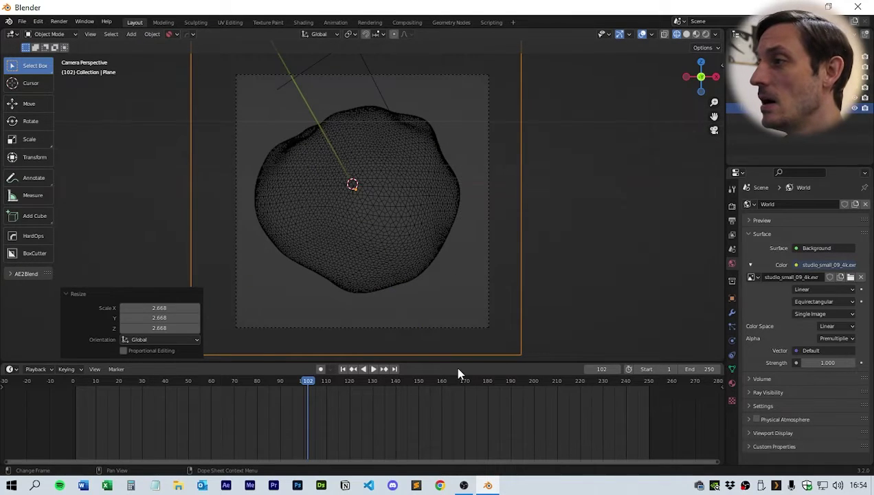
click(744, 392)
scroll(742, 389, down, 2)
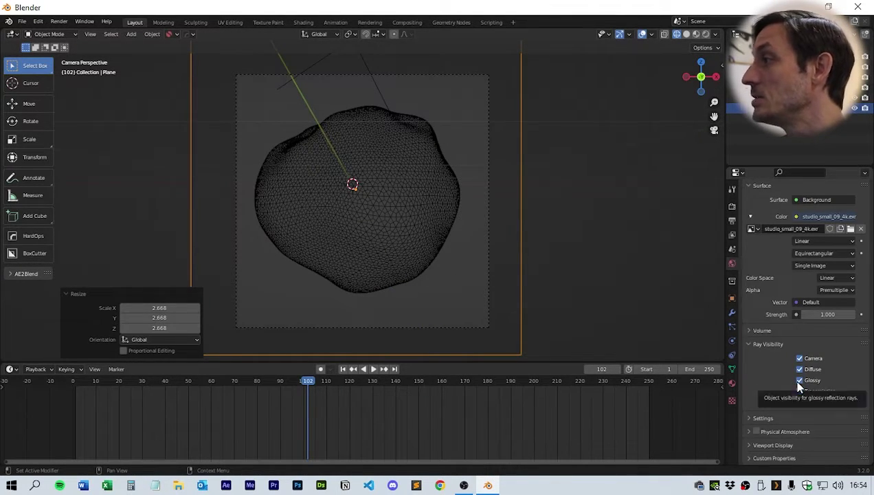
click(800, 380)
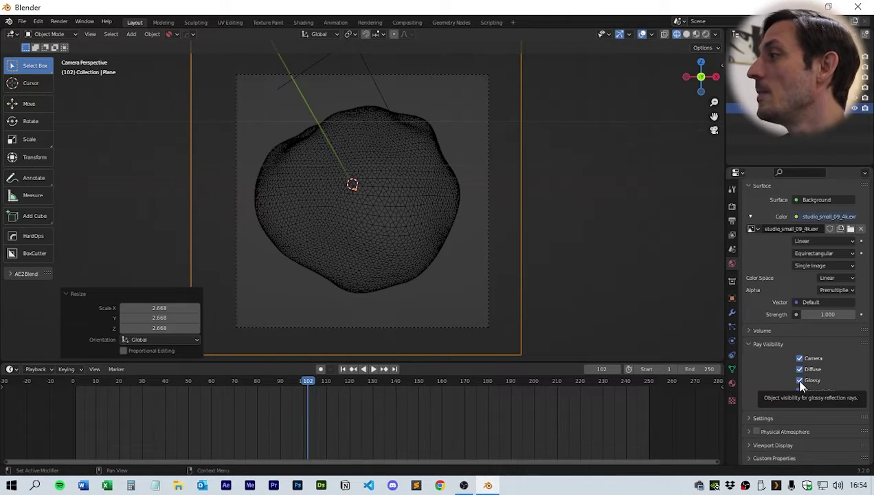
click(745, 344)
Select the sphere, split the 3D viewport into two stacked areas, and shrink the timeline to its header
click(408, 217)
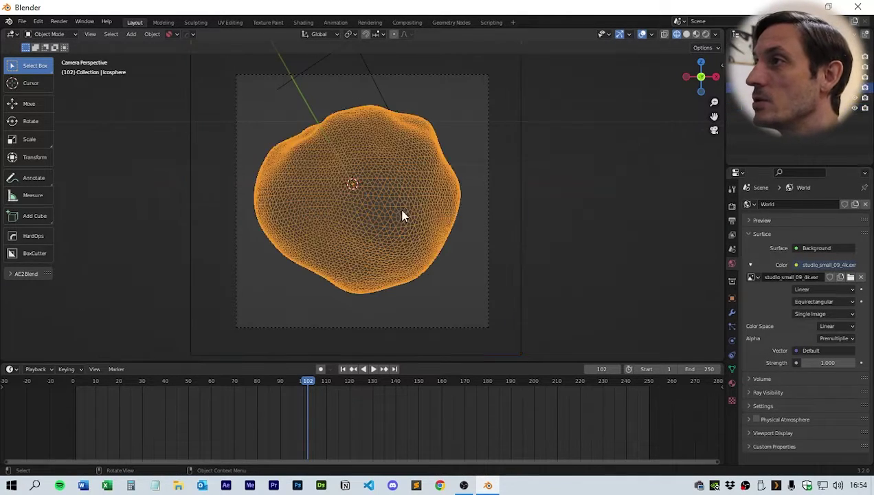
middle_drag(407, 217, 424, 337)
drag(424, 363, 413, 396)
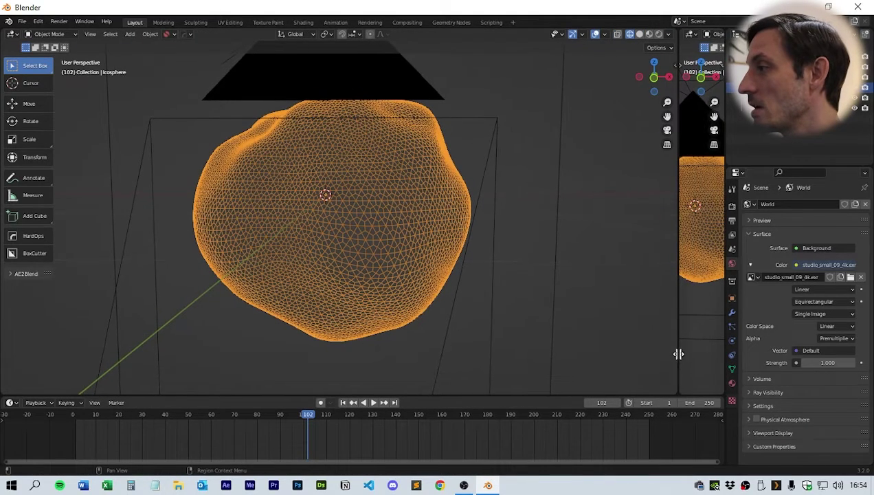
drag(719, 393, 681, 310)
drag(653, 398, 648, 454)
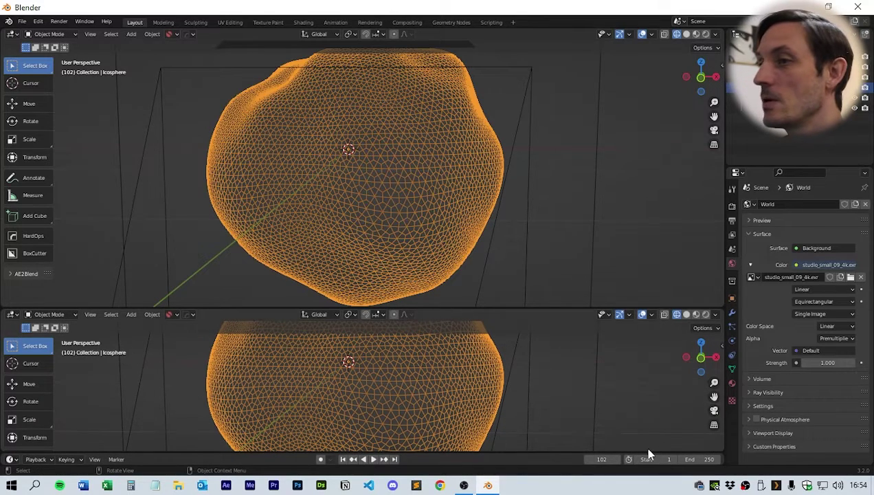
Change the lower viewport area to a Shader Editor and enlarge it
click(12, 314)
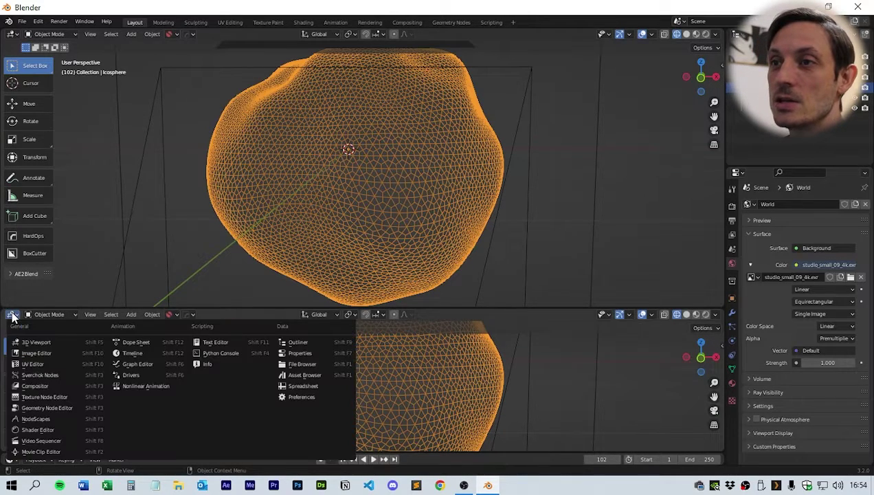
click(63, 429)
drag(306, 309, 330, 260)
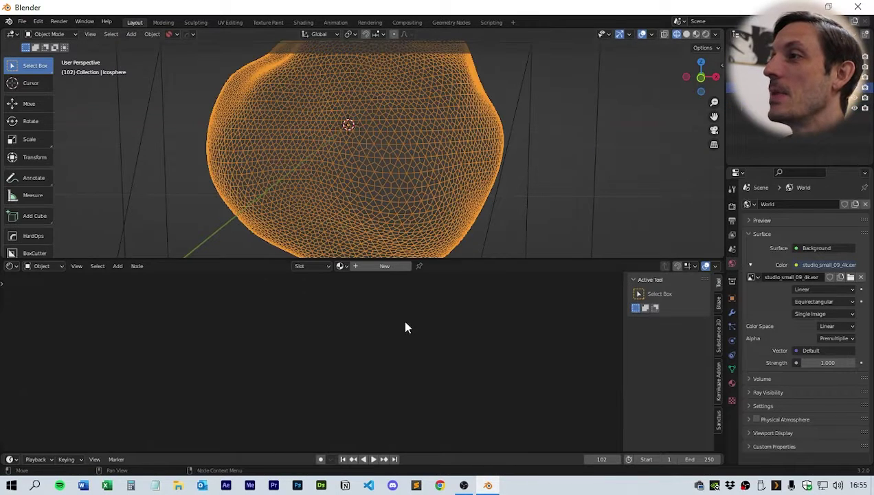
Create a new material for the sphere and enlarge the Shader Editor to show its full node tree
click(524, 207)
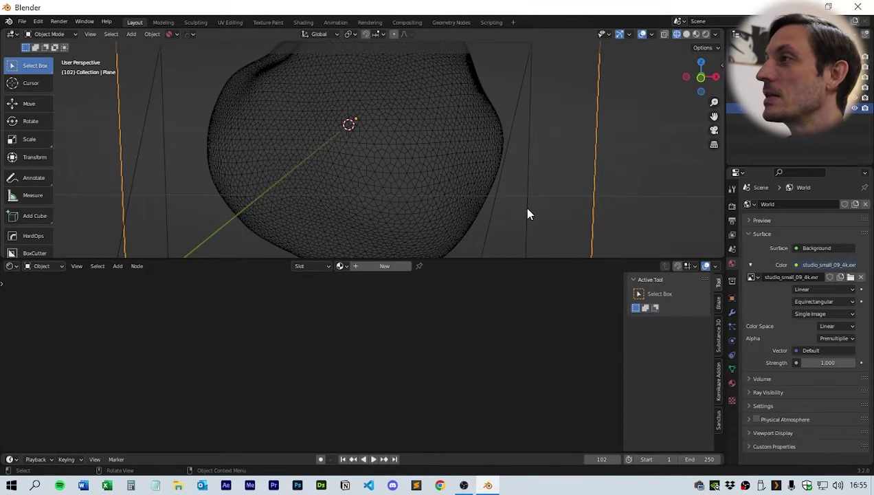
middle_drag(523, 208, 554, 208)
scroll(547, 204, down, 3)
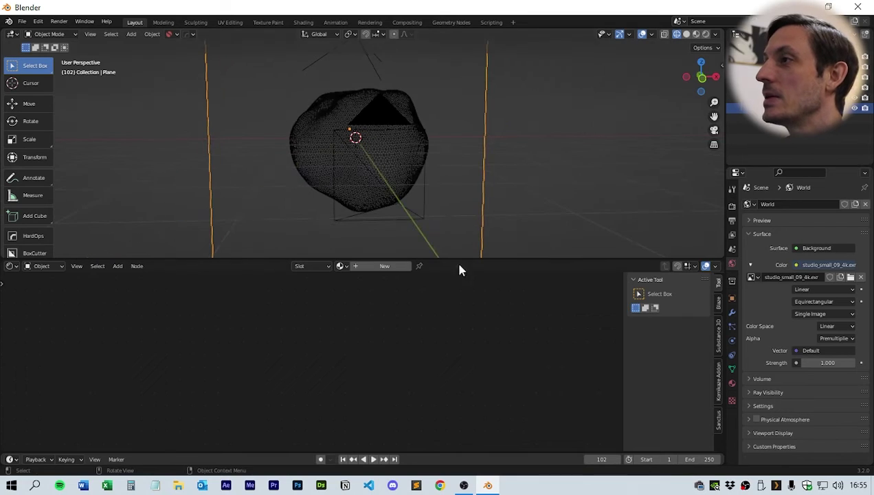
click(384, 266)
click(386, 136)
scroll(391, 363, up, 4)
middle_drag(391, 363, 424, 361)
scroll(417, 332, up, 5)
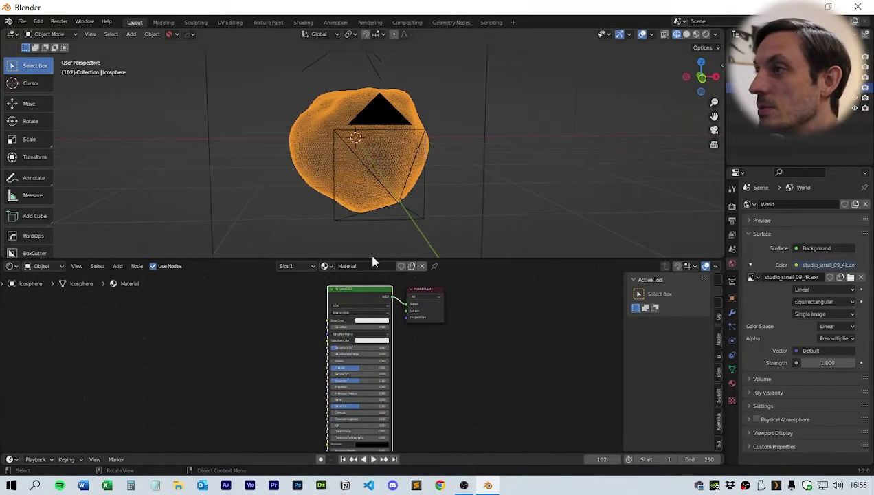
drag(372, 259, 419, 118)
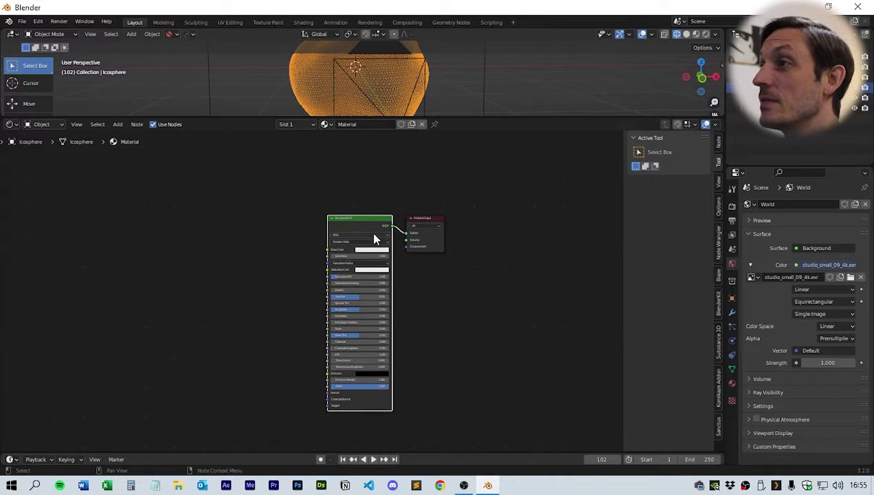
Move the Principled BSDF node away from the Material Output and set its Transmission to 1.000
drag(368, 217, 250, 178)
scroll(324, 295, up, 3)
middle_drag(332, 282, 437, 316)
drag(302, 365, 360, 365)
Cut the link between the Principled BSDF and Material Output nodes and widen the gap between them
click(490, 233)
ctrl+right_drag(516, 197, 484, 303)
drag(338, 186, 254, 195)
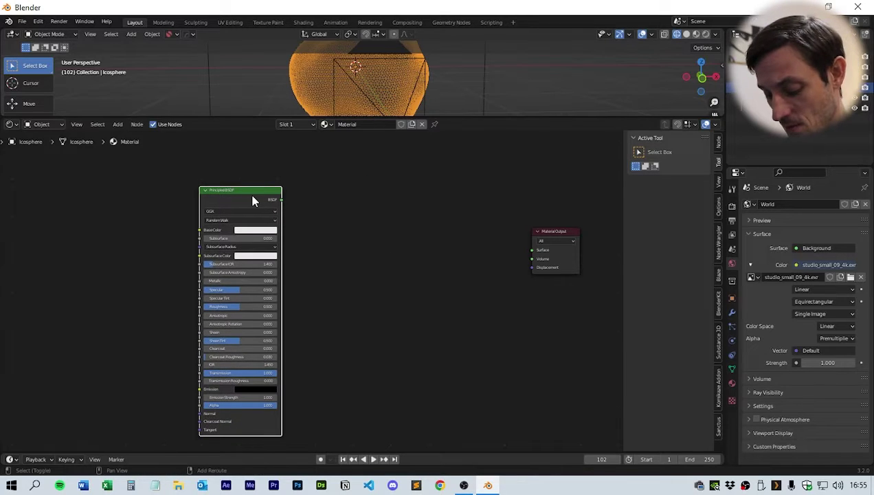
Duplicate the Principled BSDF node three times, spread the copies out in a row and move Material Output farther away
key(shift+d)
click(347, 204)
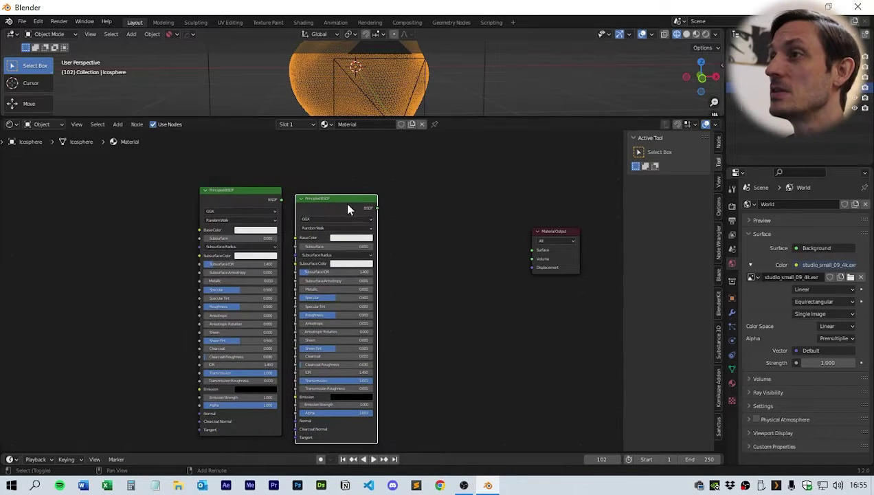
key(shift+d)
click(435, 227)
key(shift+d)
click(523, 256)
drag(560, 233, 624, 230)
drag(526, 242, 540, 245)
Set the Base Color of the first Principled BSDF to cyan, the second to blue and the third to magenta
click(423, 263)
drag(453, 187, 465, 195)
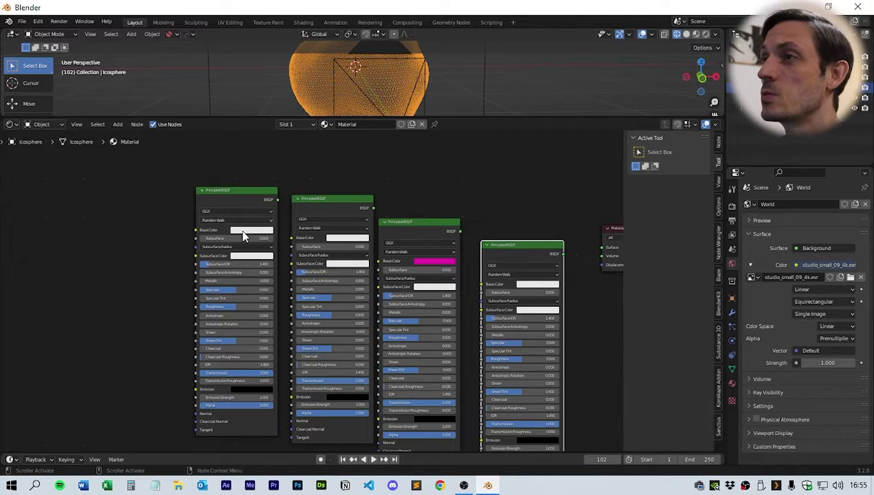
click(244, 231)
click(268, 122)
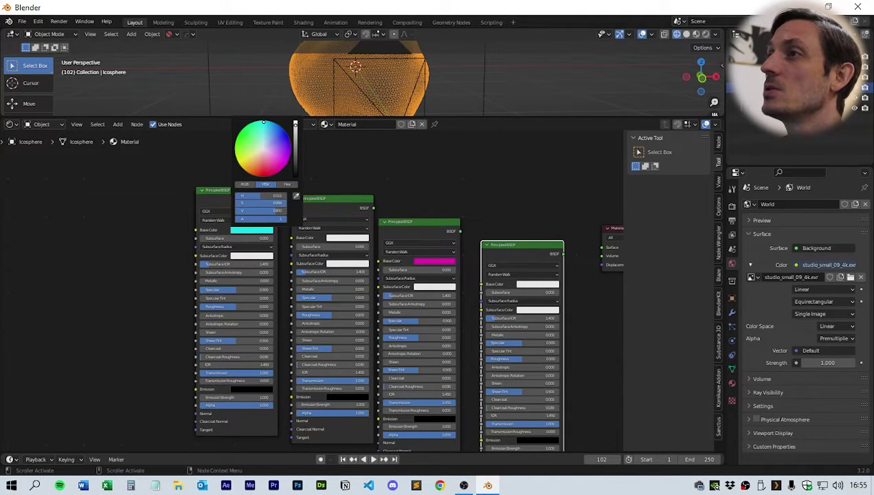
click(353, 239)
drag(359, 146, 380, 145)
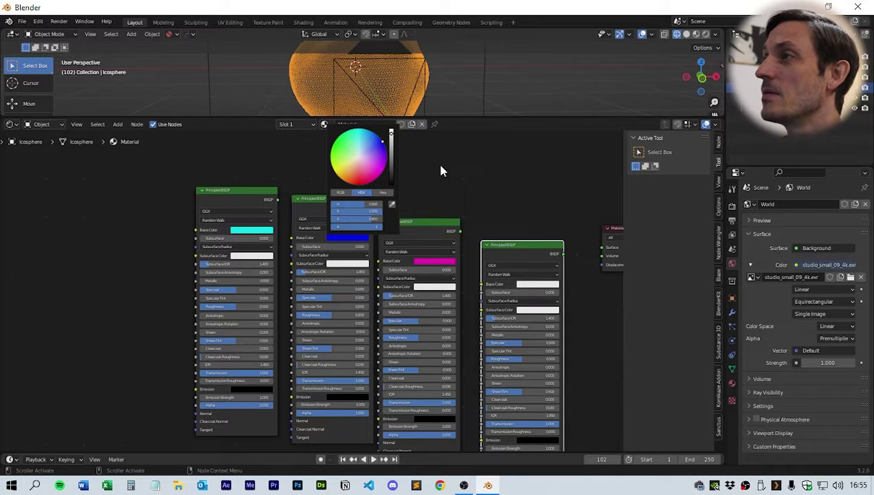
Arrange the four Principled BSDF nodes into a cyan-blue pair and a magenta-white pair, well apart from each other
drag(323, 206, 325, 238)
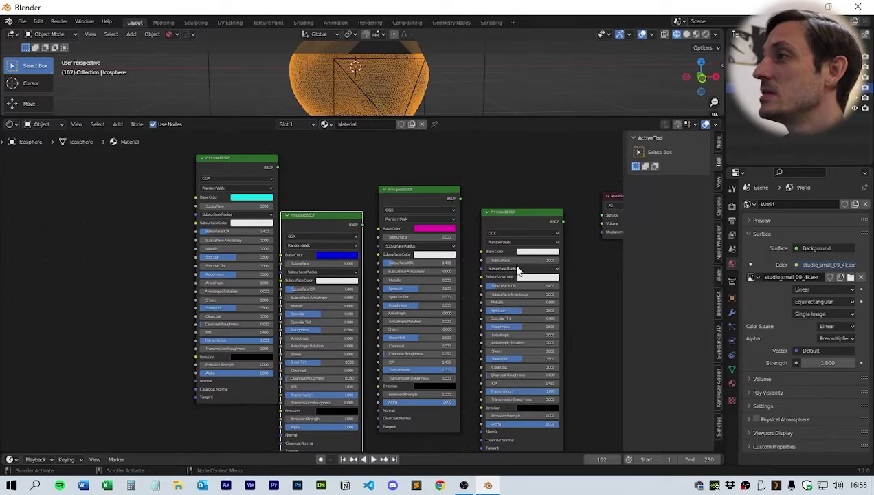
middle_drag(517, 267, 405, 337)
scroll(405, 334, down, 5)
drag(468, 272, 583, 261)
drag(377, 284, 415, 300)
drag(323, 268, 385, 276)
Add a Mix Shader above the magenta-white pair and place a duplicate of it above the cyan-blue pair
key(shift+a)
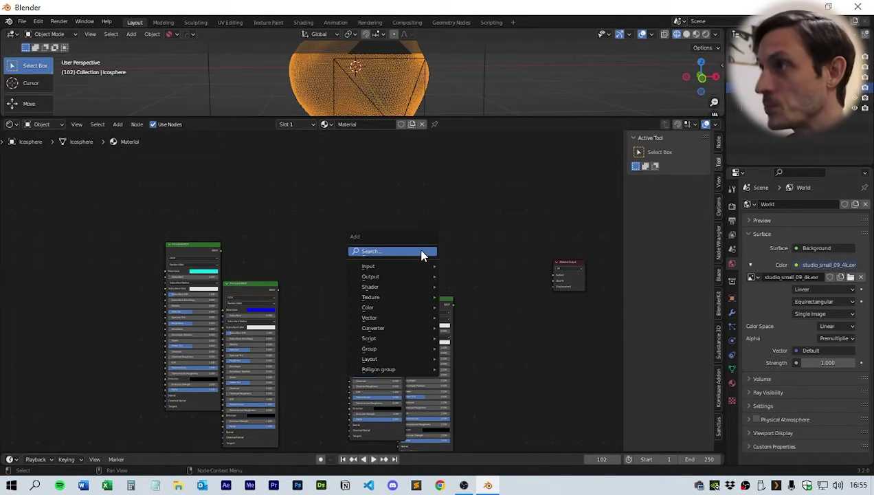
mouse_move(407, 290)
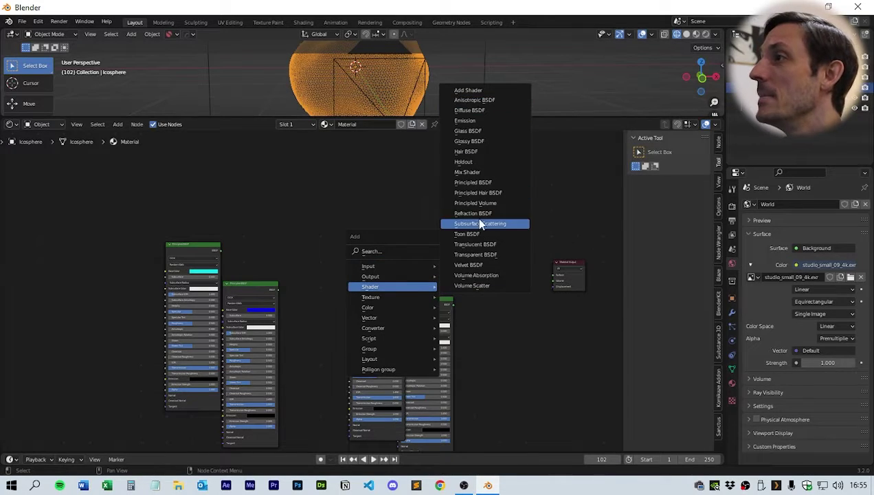
click(472, 172)
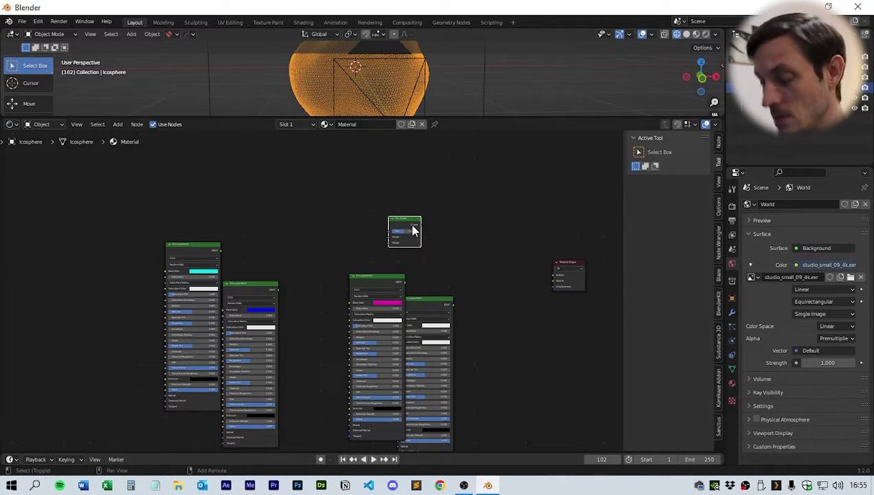
click(413, 230)
key(shift+d)
click(281, 233)
Add an Add Shader node and position it in front of Material Output, moving the output node farther out
middle_drag(501, 201, 457, 249)
key(shift+a)
mouse_move(448, 244)
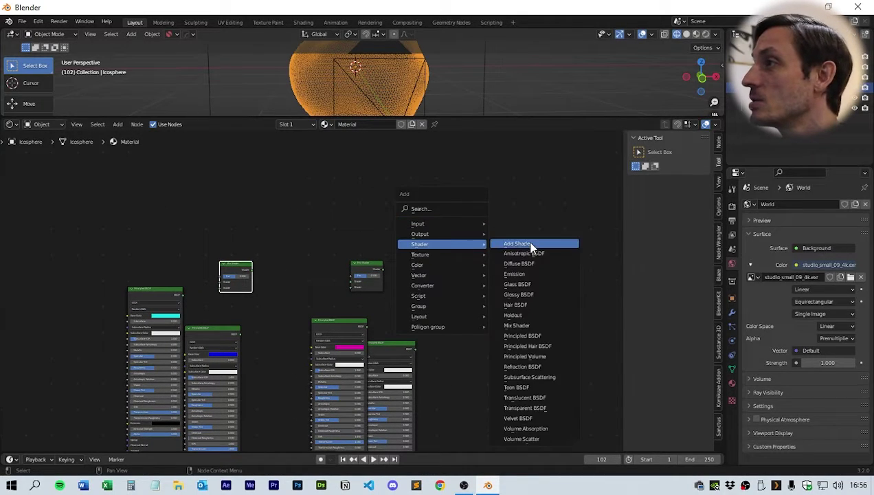
click(531, 244)
click(479, 269)
drag(523, 302, 599, 303)
drag(482, 273, 558, 287)
Separate the magenta and white Principled BSDF nodes and connect both to the shader inputs of the Mix Shader above them
drag(400, 344, 437, 354)
drag(348, 321, 320, 321)
click(429, 356)
drag(429, 361, 392, 358)
drag(338, 324, 352, 283)
drag(415, 355, 353, 288)
middle_drag(462, 281, 481, 294)
key(shift+a)
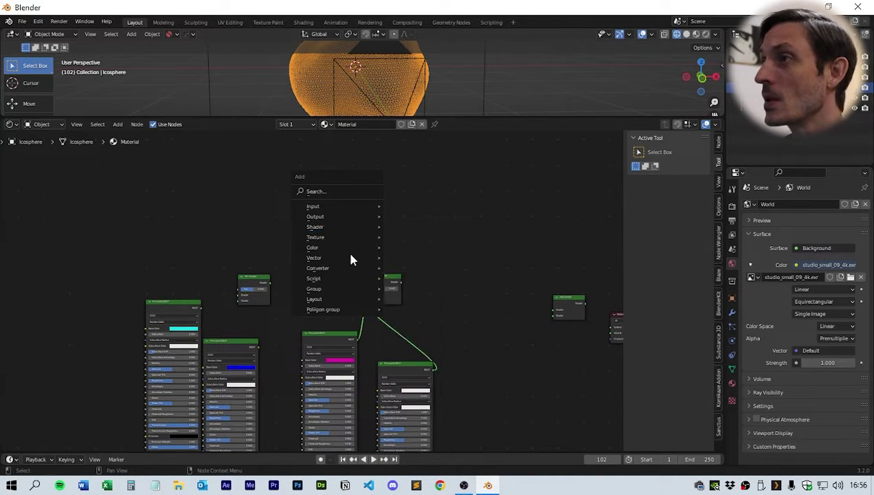
click(350, 191)
key(Escape)
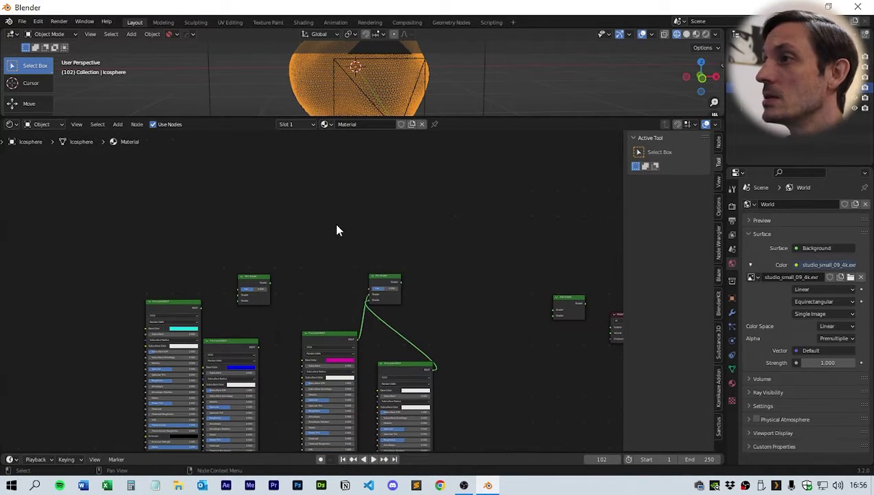
Add a ColorRamp, set its black stop to position 0.452, and connect its Color to the magenta-white Mix Shader's Fac
key(q)
mouse_move(329, 268)
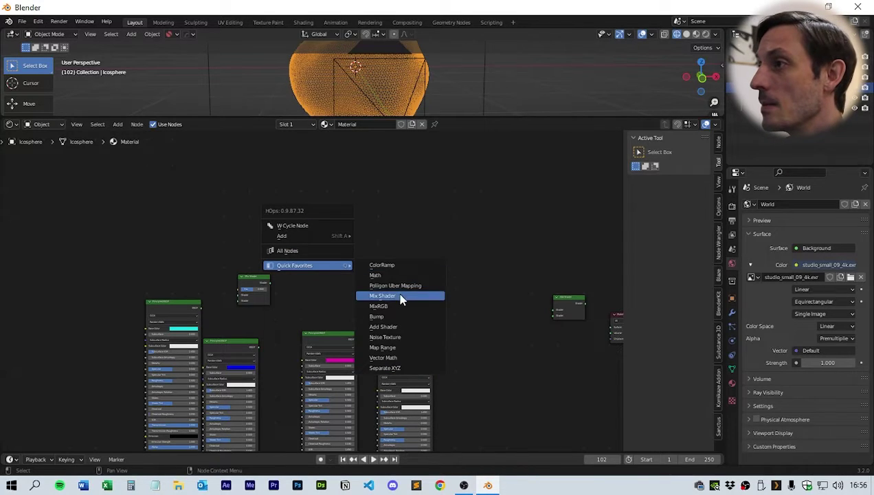
click(394, 271)
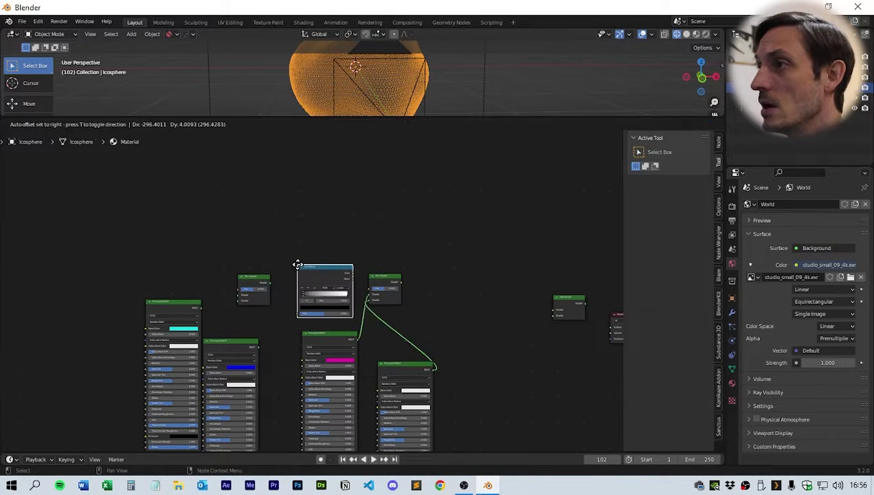
click(296, 264)
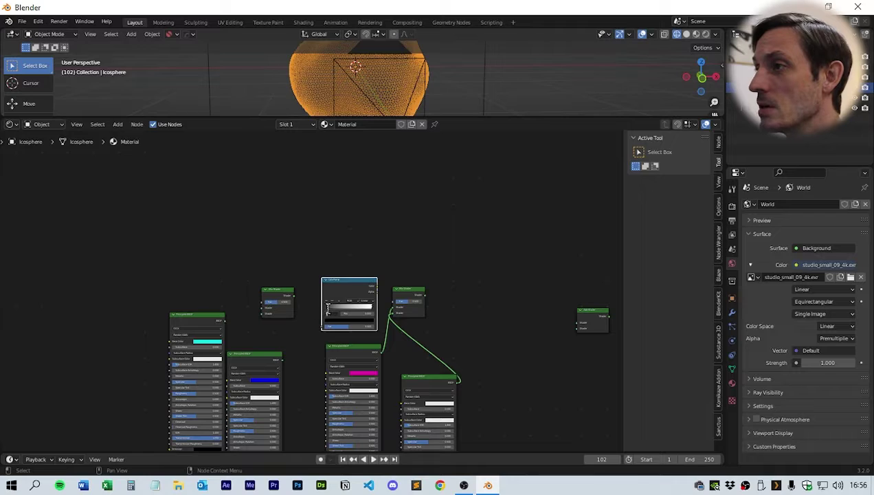
scroll(331, 305, up, 6)
drag(335, 318, 366, 318)
drag(411, 284, 567, 303)
Move the cyan and blue Principled BSDF nodes aside and connect both to the remaining Mix Shader's shader inputs
middle_drag(282, 265, 499, 289)
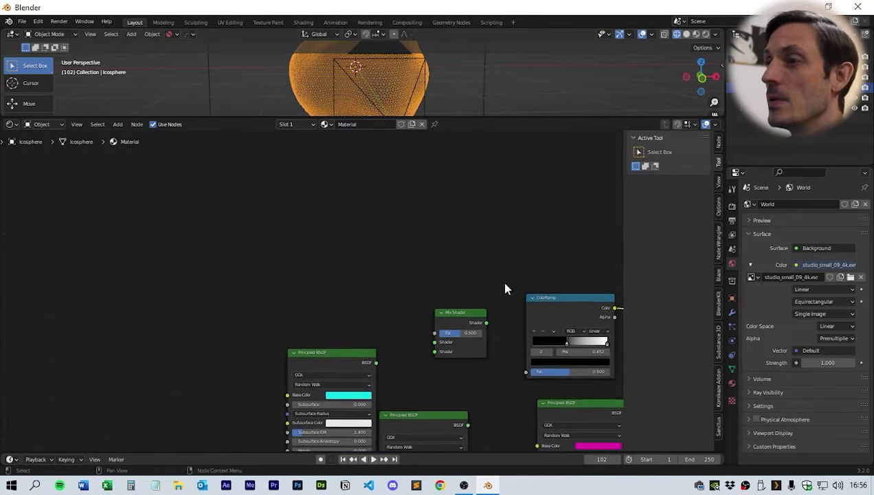
drag(328, 361, 229, 315)
drag(413, 414, 327, 359)
middle_drag(313, 324, 258, 314)
drag(222, 308, 380, 333)
drag(326, 359, 381, 342)
Add a Gradient Texture above the cyan-blue pair with Mapping and Texture Coordinate nodes attached to it
middle_drag(325, 312, 354, 371)
key(shift+a)
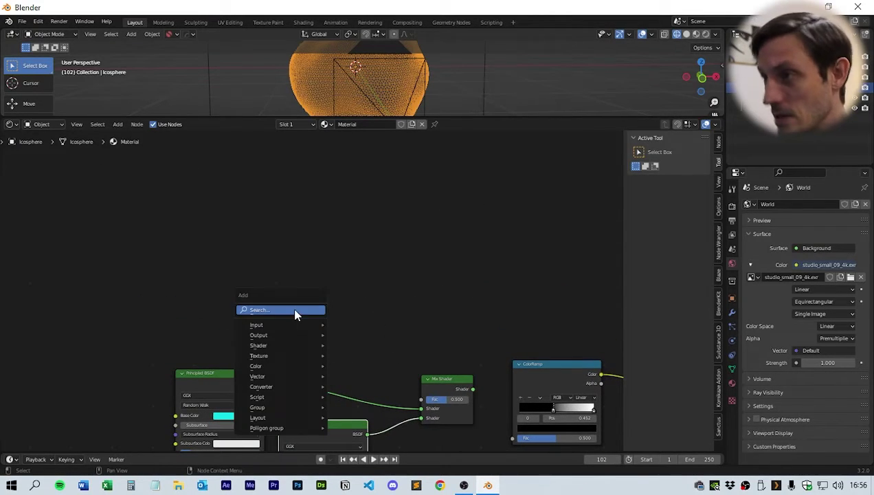
mouse_move(286, 354)
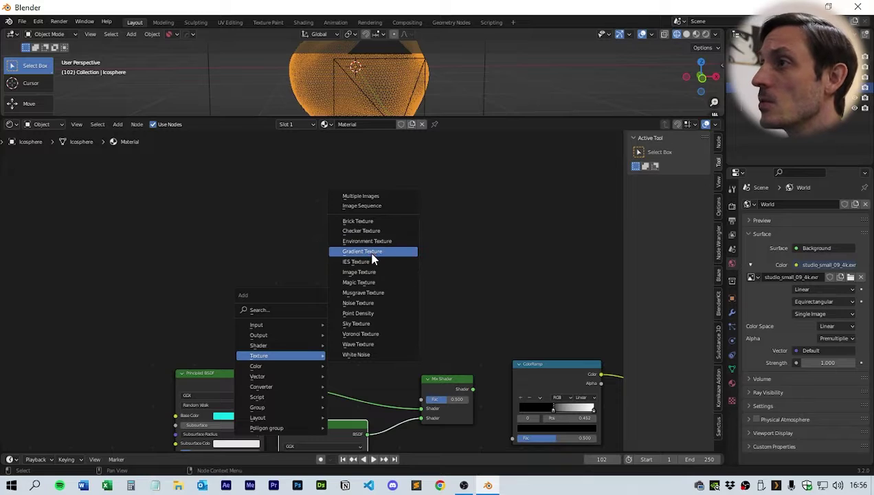
click(371, 253)
click(375, 308)
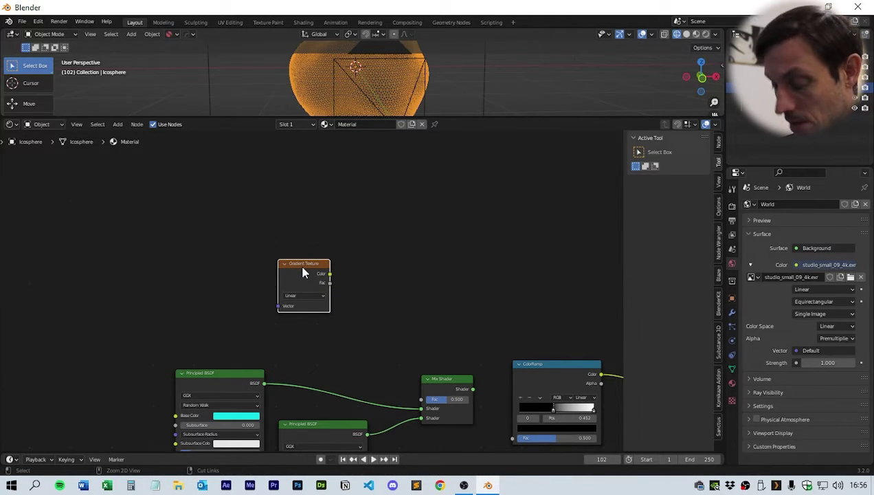
key(ctrl+t)
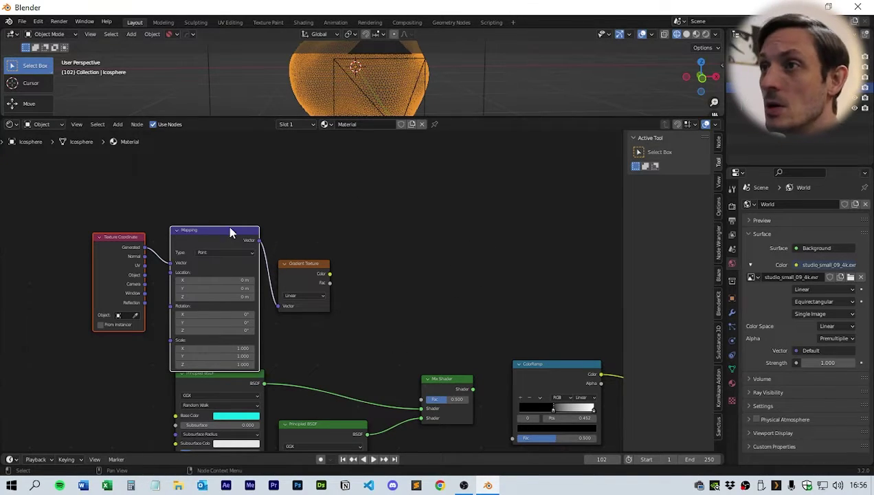
middle_drag(230, 229, 221, 231)
click(366, 246)
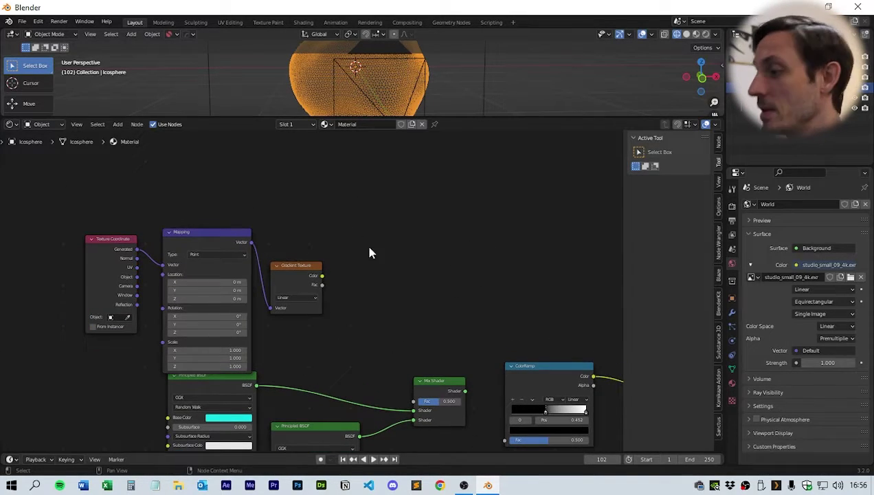
right_click(386, 278)
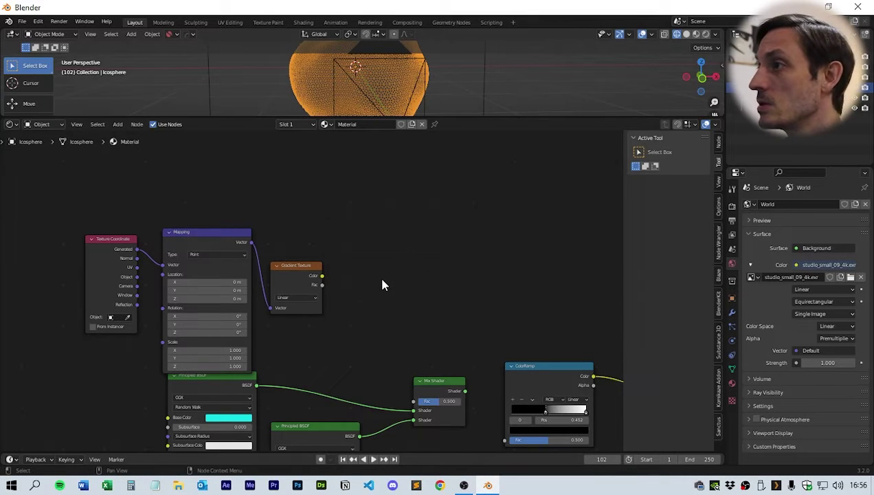
Add a ColorRamp beside the Gradient Texture, set its interpolation to B-Spline and its black stop to position 0.643
key(shift+a)
click(430, 292)
click(385, 269)
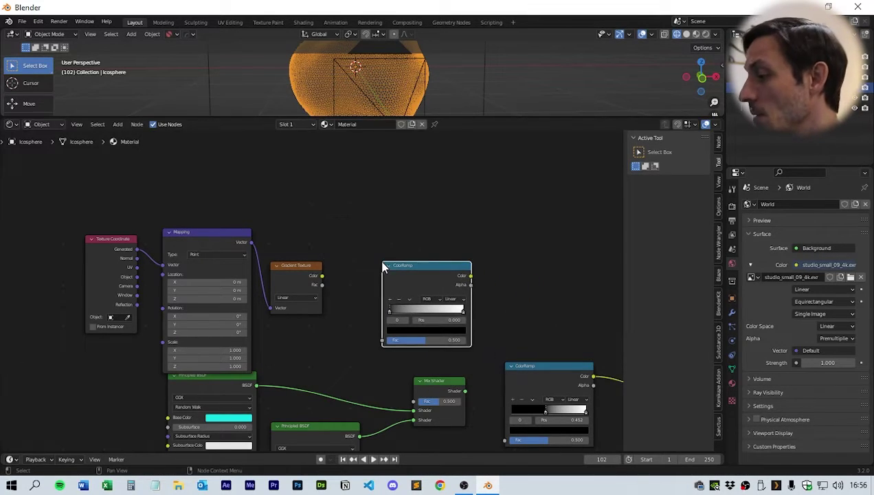
click(452, 298)
click(466, 335)
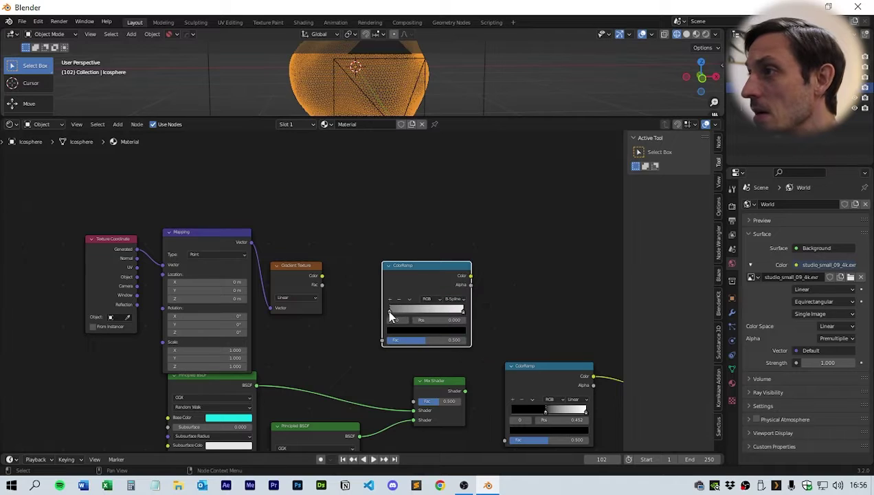
drag(388, 309, 438, 313)
Connect the Gradient Texture through the B-Spline ColorRamp to the cyan-blue Mix Shader's Fac and move that Mix Shader up
drag(426, 270, 377, 258)
drag(323, 277, 335, 328)
middle_drag(441, 269, 306, 259)
click(287, 253)
drag(287, 253, 279, 391)
middle_drag(334, 325, 305, 297)
drag(291, 340, 395, 229)
middle_drag(537, 266, 306, 257)
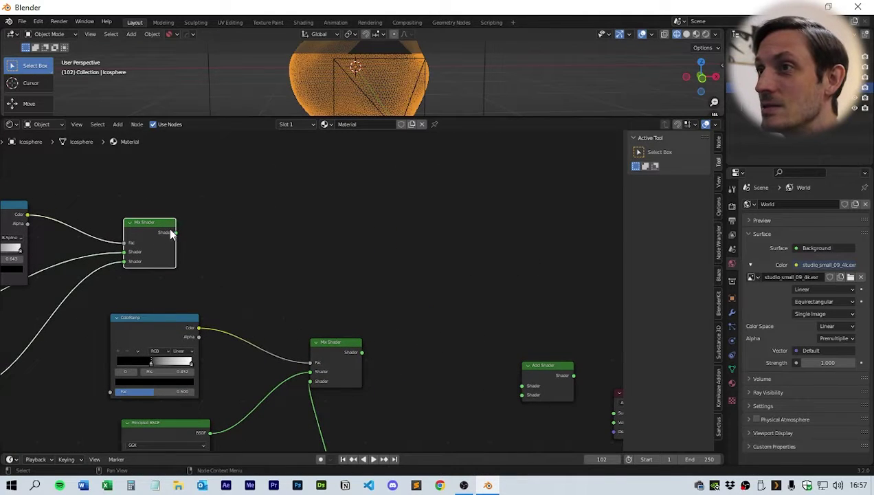
Connect the outputs of both Mix Shaders to the two inputs of the Add Shader
drag(178, 233, 524, 386)
drag(366, 352, 526, 393)
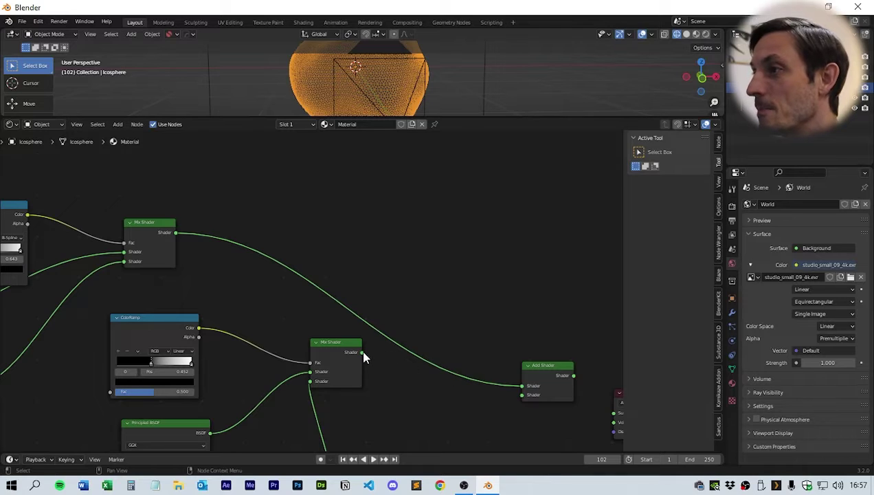
drag(363, 353, 525, 394)
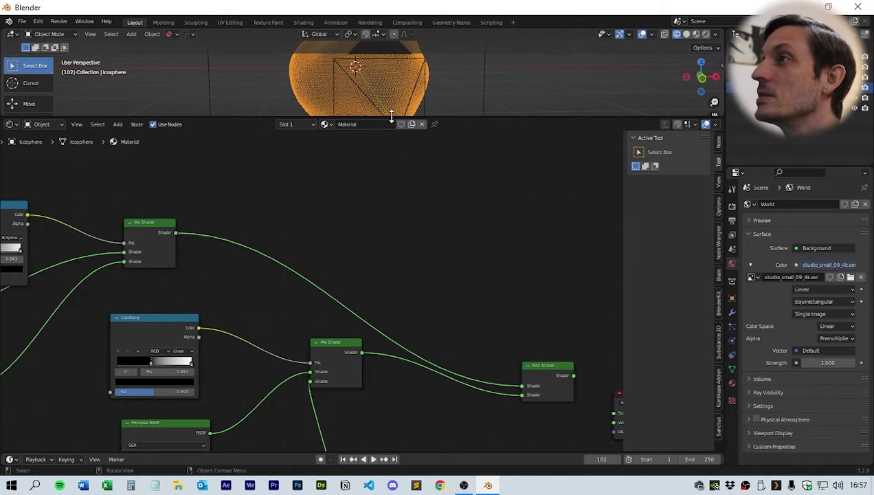
Enlarge the 3D viewport, switch it to rendered shading, and connect the Add Shader to Material Output
drag(391, 118, 405, 279)
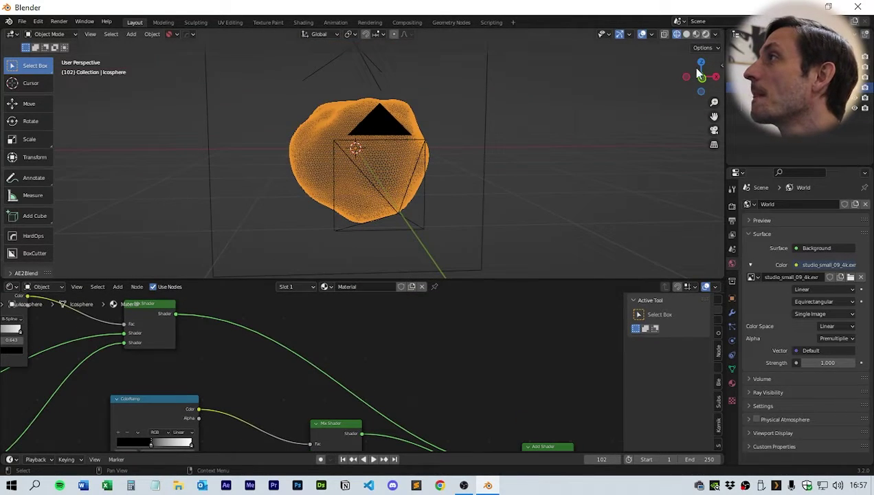
click(705, 33)
scroll(427, 358, down, 4)
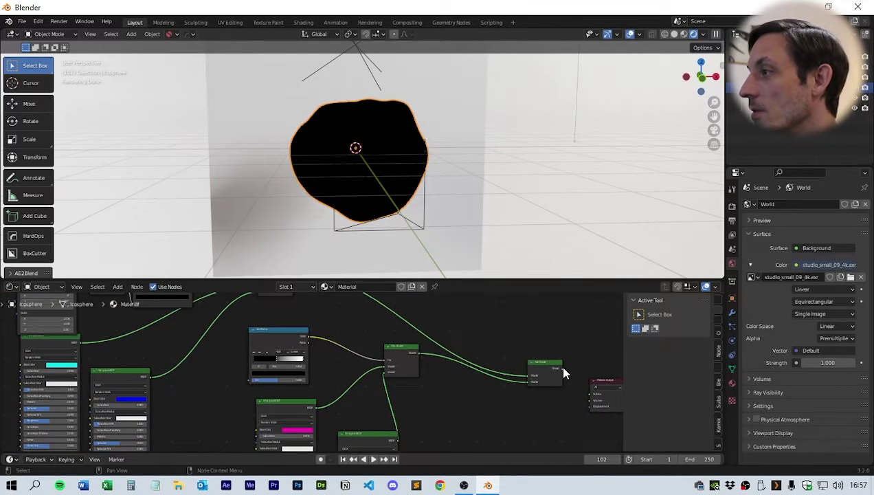
drag(564, 368, 499, 364)
middle_drag(338, 381, 367, 363)
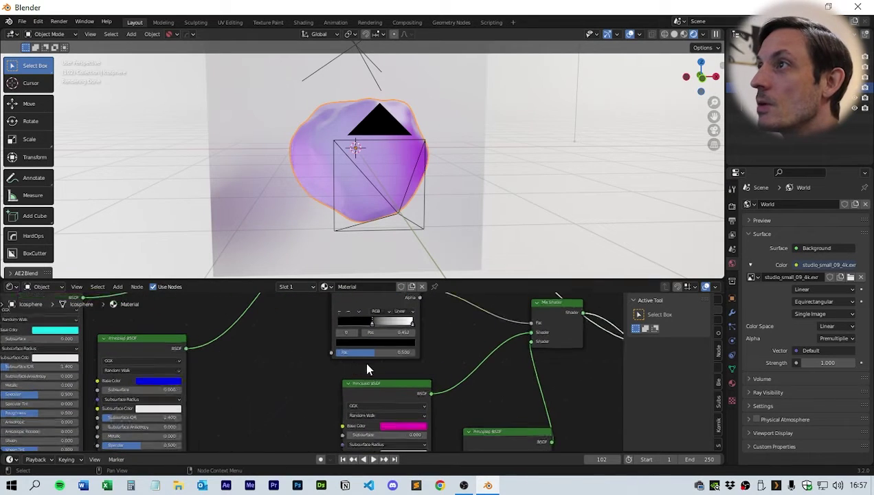
Give the backdrop plane's Principled BSDF an Image Texture setup with Mapping and Texture Coordinate, and space these nodes out
click(477, 146)
middle_drag(511, 183, 489, 180)
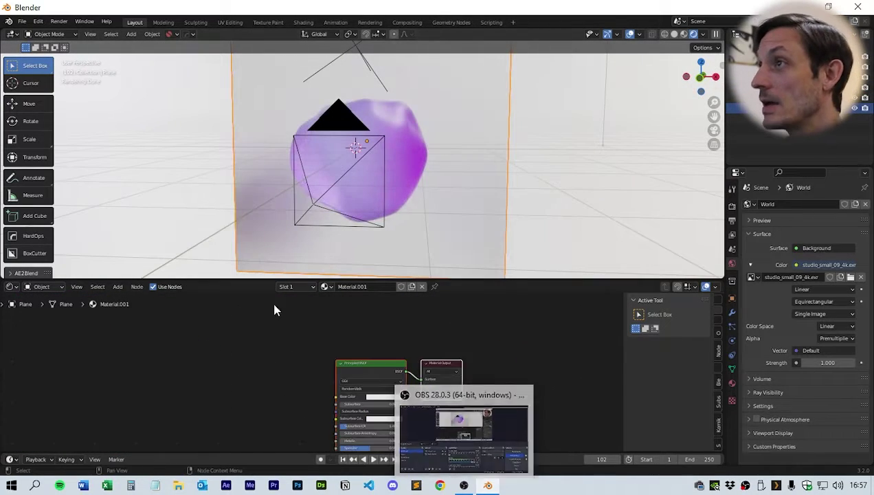
scroll(284, 308, down, 2)
click(380, 360)
middle_drag(381, 371, 387, 367)
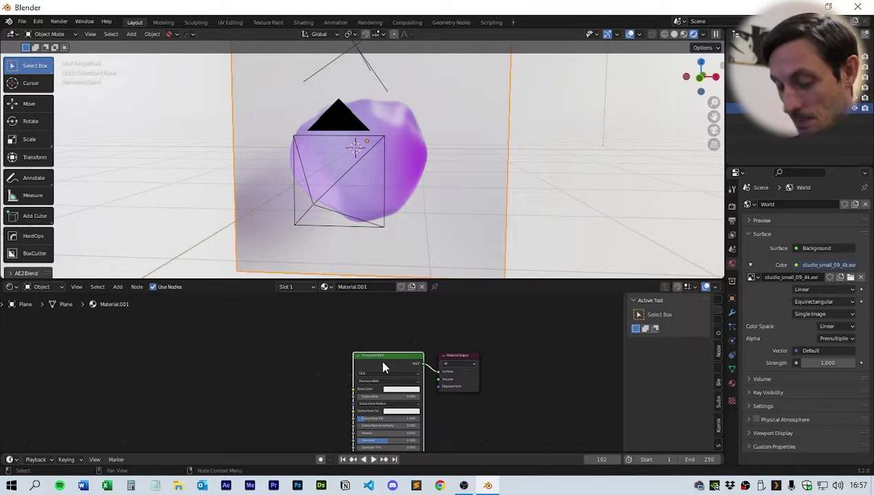
key(ctrl+t)
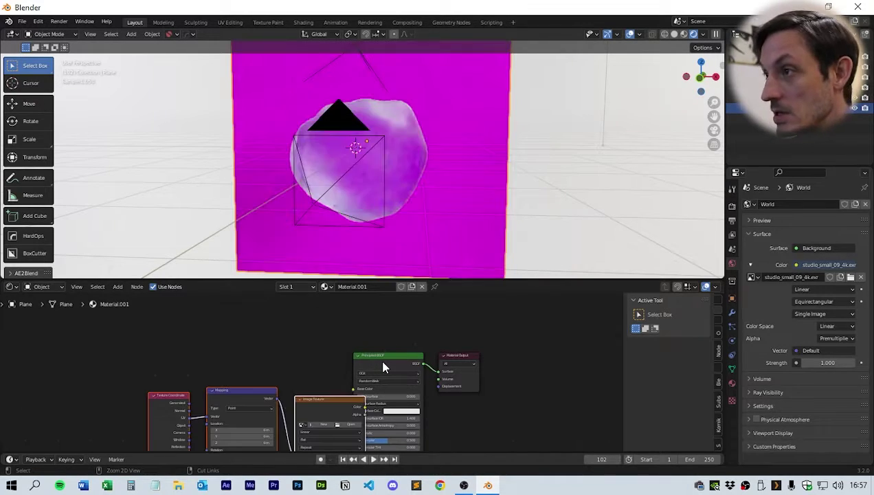
drag(328, 380, 128, 440)
drag(337, 401, 246, 343)
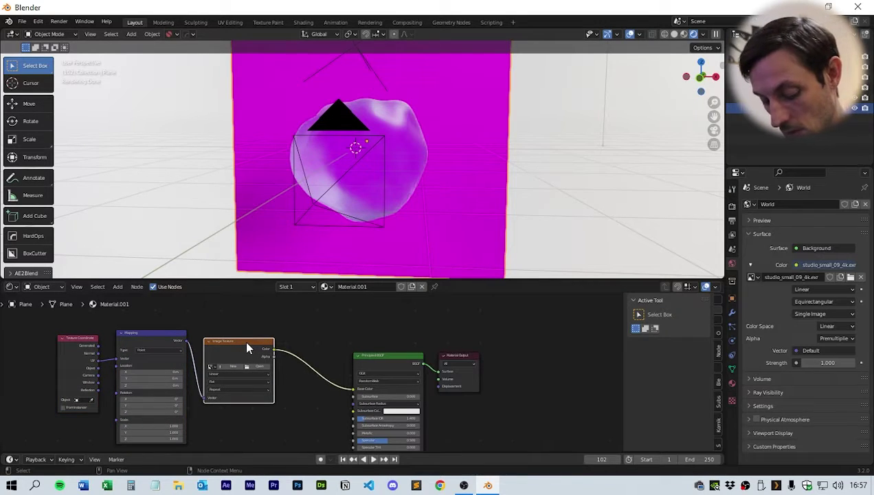
Switch the backdrop material's Image Texture node to a Gradient Texture
key(shift+s)
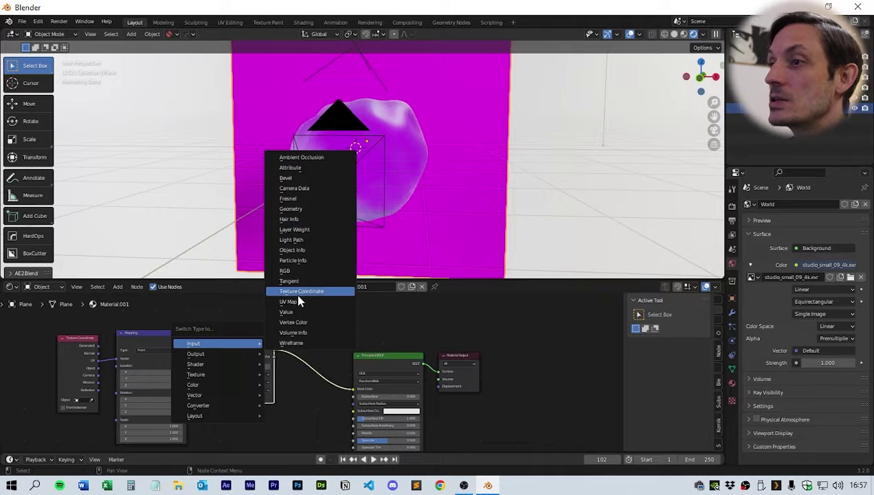
mouse_move(229, 371)
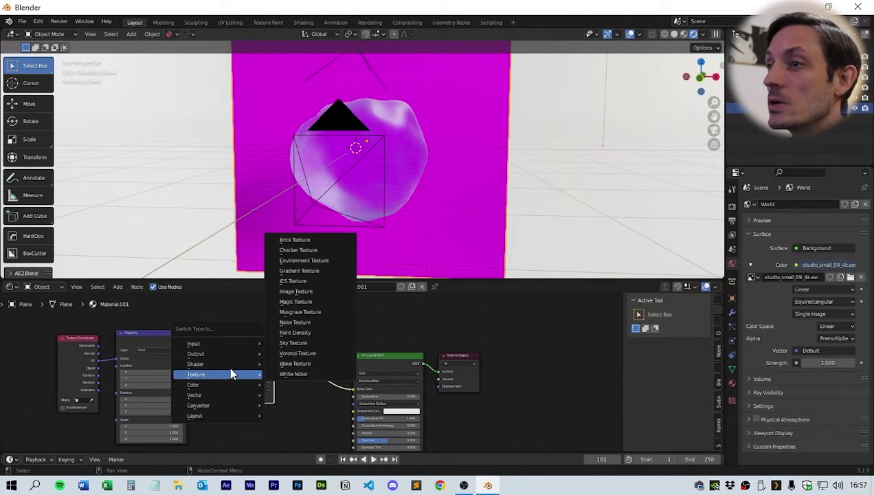
click(300, 272)
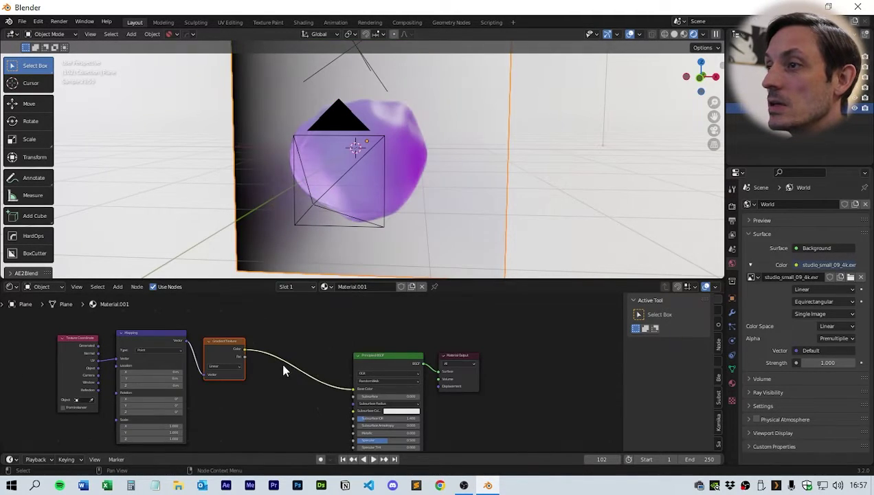
Insert a ColorRamp node between the Gradient Texture's Color output and the Principled BSDF's Base Color
scroll(320, 382, up, 3)
scroll(323, 384, up, 2)
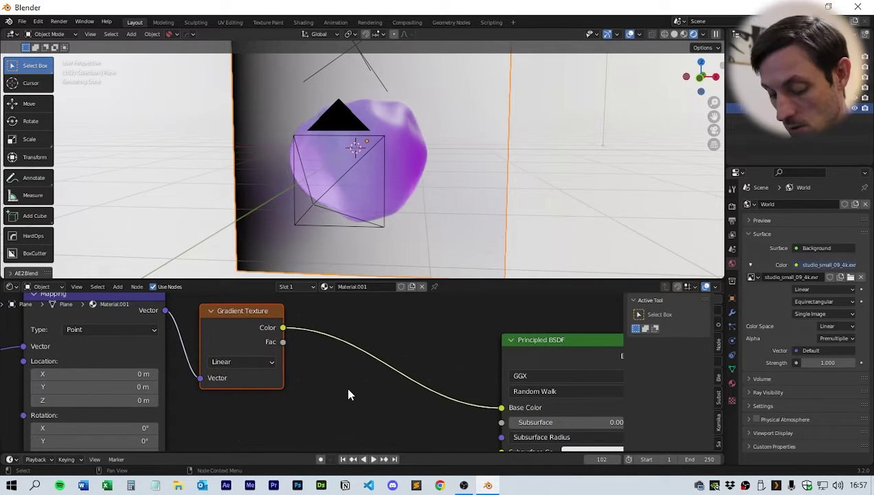
right_click(348, 394)
right_click(415, 398)
right_click(314, 406)
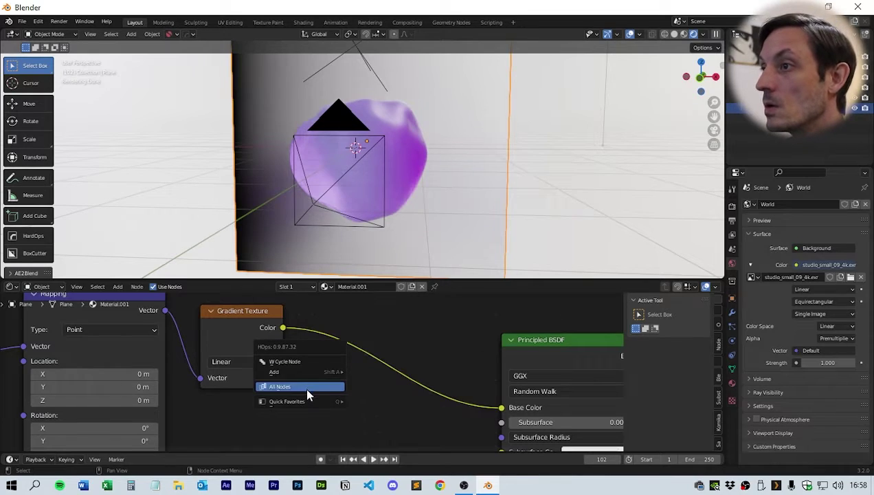
mouse_move(323, 401)
click(375, 297)
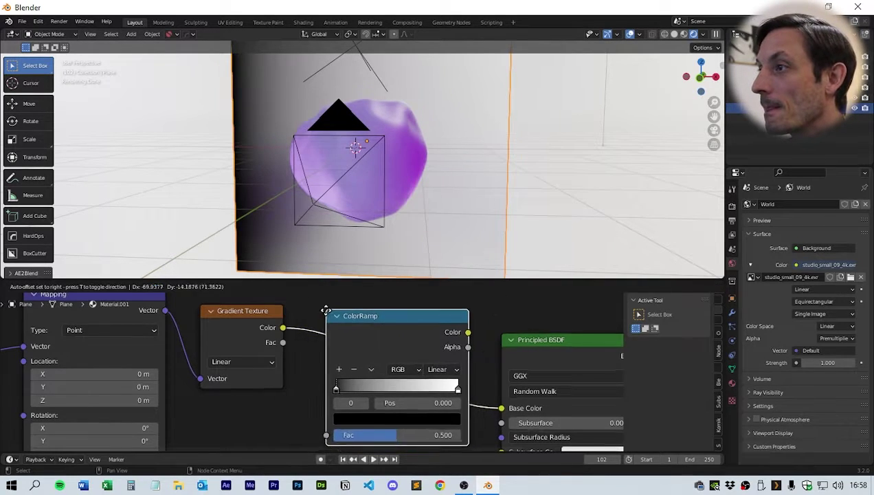
click(374, 384)
Colour the backdrop ColorRamp's first stop bright cyan and its last stop saturated blue
scroll(276, 371, up, 3)
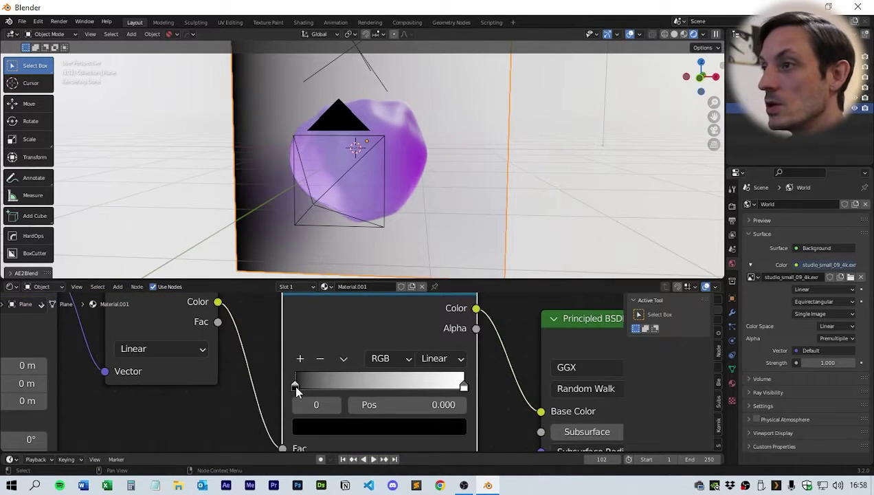
click(364, 431)
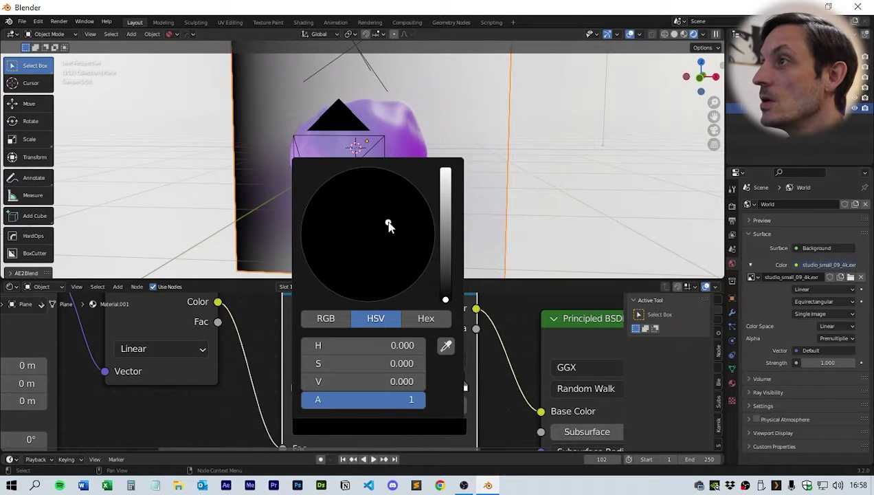
drag(440, 200, 445, 169)
drag(379, 209, 377, 168)
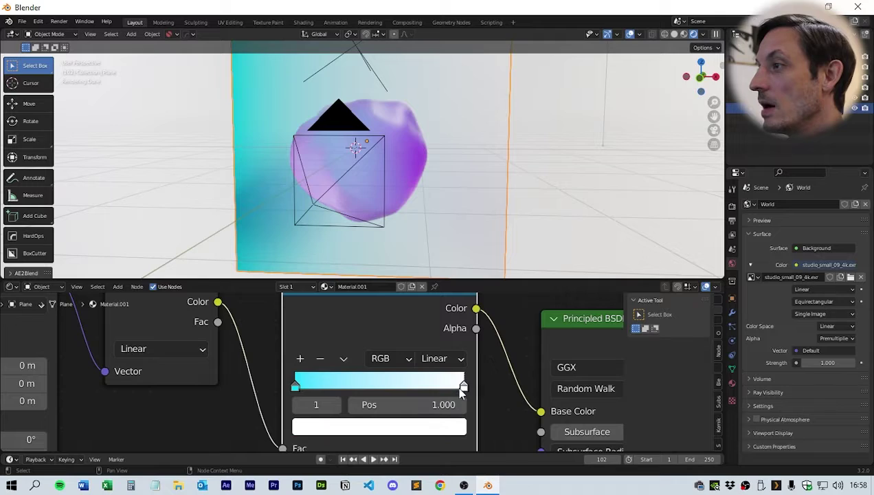
click(432, 428)
drag(443, 237, 423, 196)
Change the backdrop's Gradient Texture type from Linear to a diagonal gradient
middle_drag(195, 399, 326, 402)
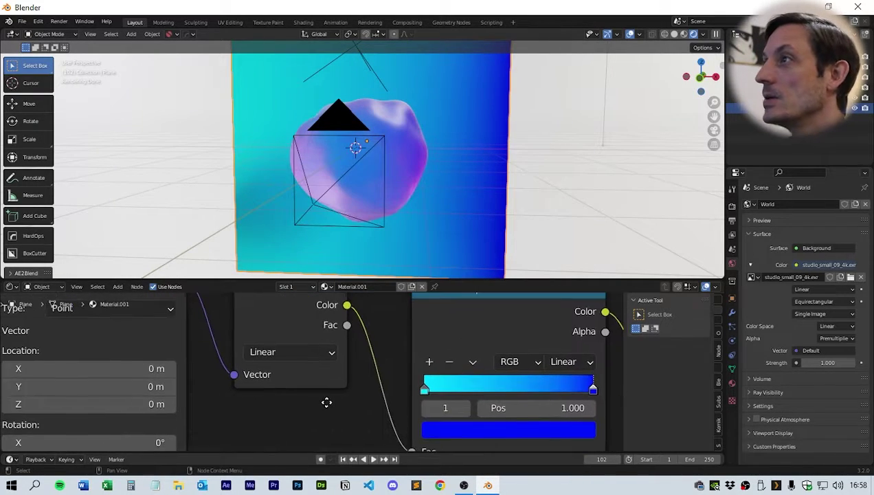
click(281, 353)
click(293, 274)
Rotate the backdrop gradient in the Mapping node, trying 90° on Z and settling on 7.5°
middle_drag(260, 343, 347, 346)
middle_drag(369, 352, 456, 330)
middle_drag(437, 381, 450, 331)
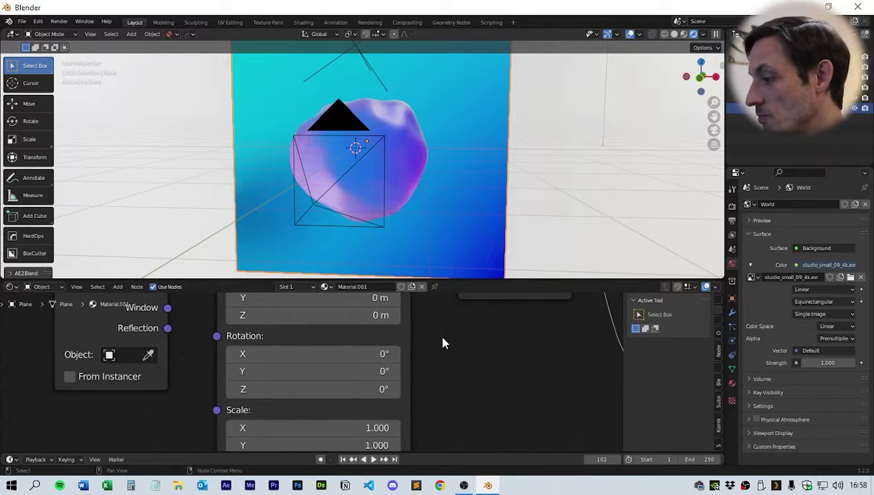
click(370, 397)
text(90)
key(Return)
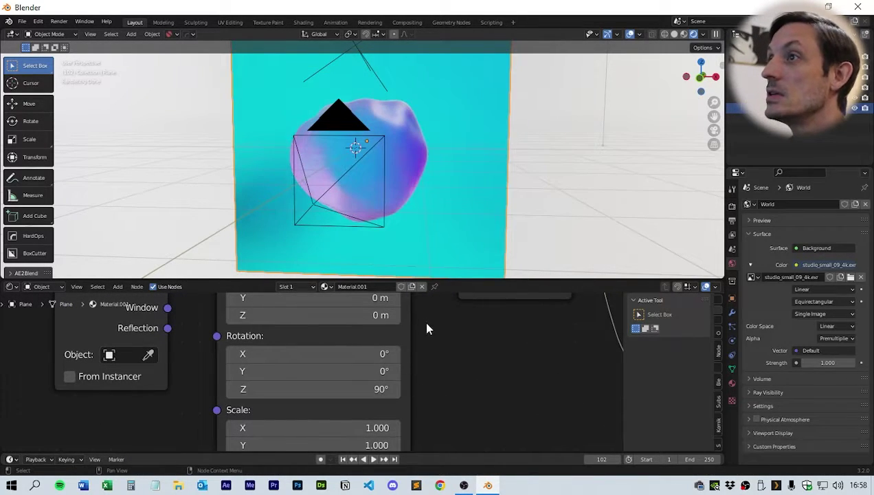
drag(329, 389, 267, 389)
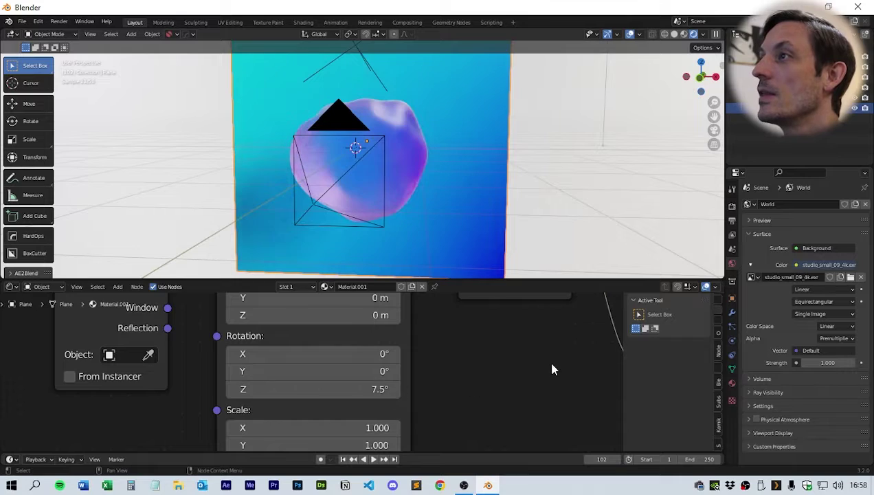
In the icosphere's material, set Roughness to 1 on the magenta and white Principled BSDF nodes
scroll(523, 363, down, 3)
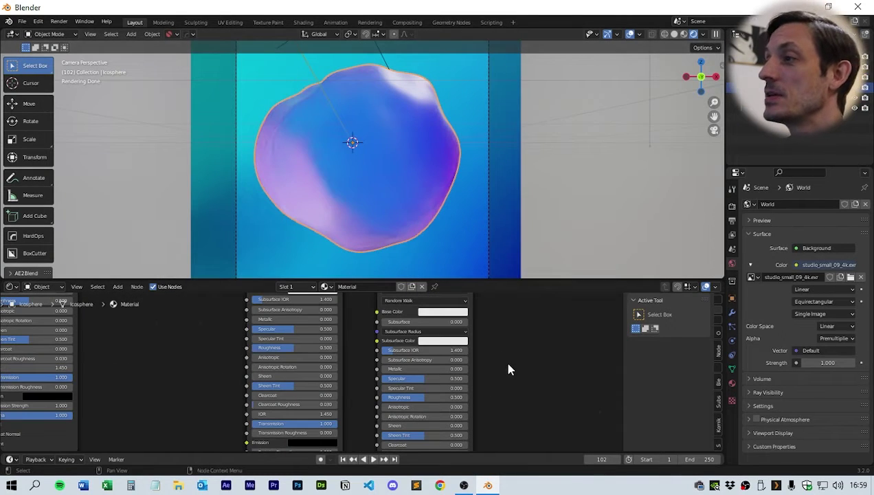
middle_drag(508, 369, 538, 368)
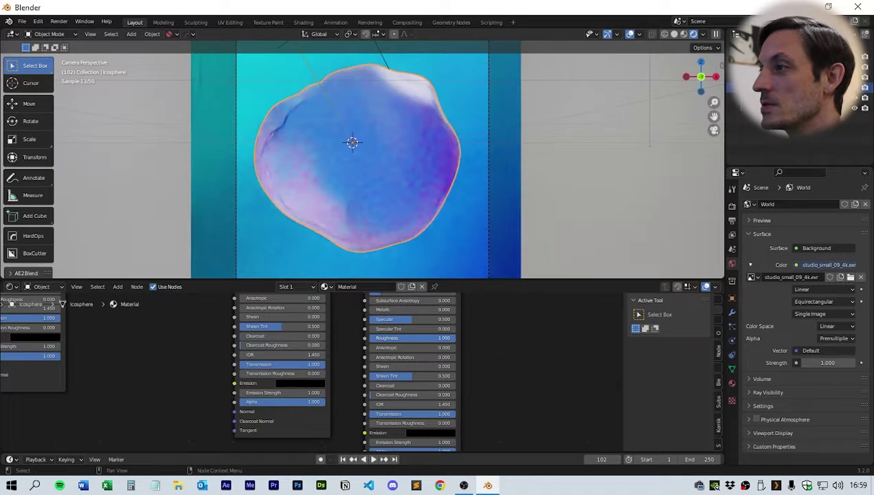
scroll(493, 332, down, 4)
scroll(481, 365, down, 2)
scroll(384, 377, up, 5)
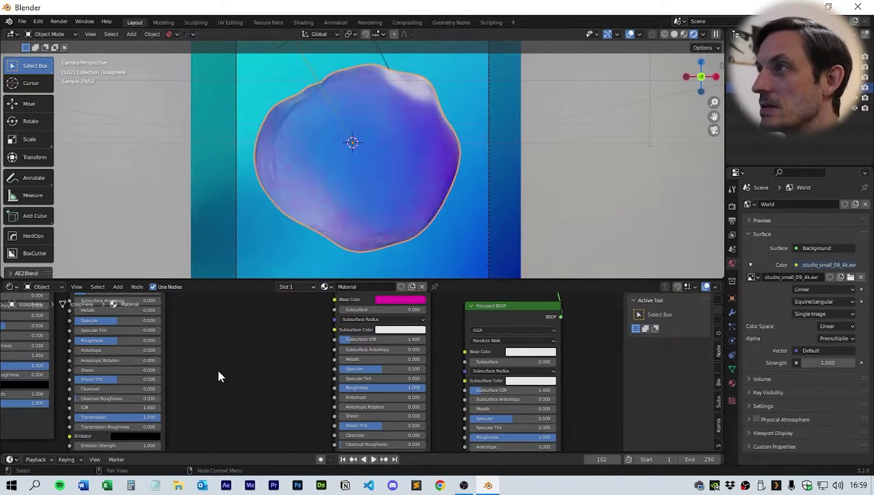
Set Roughness to 0 on the cyan and blue Principled BSDF nodes of the icosphere's material
middle_drag(182, 366, 479, 390)
scroll(398, 378, down, 3)
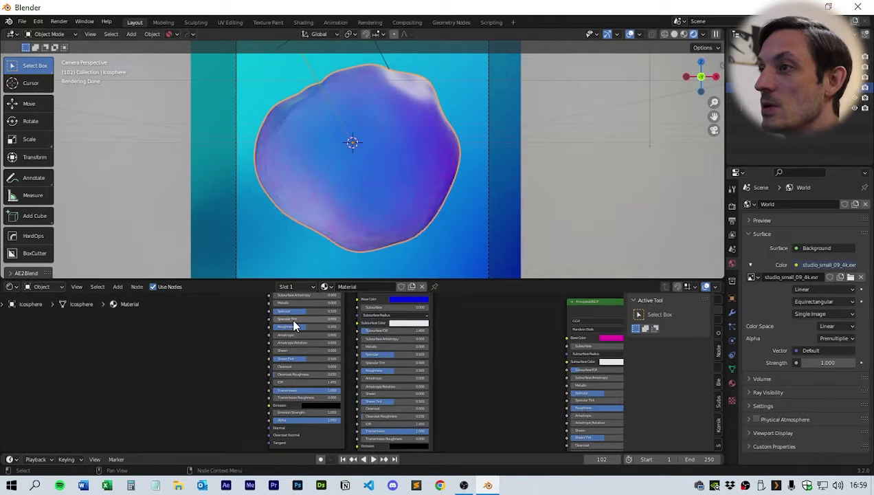
drag(306, 326, 272, 327)
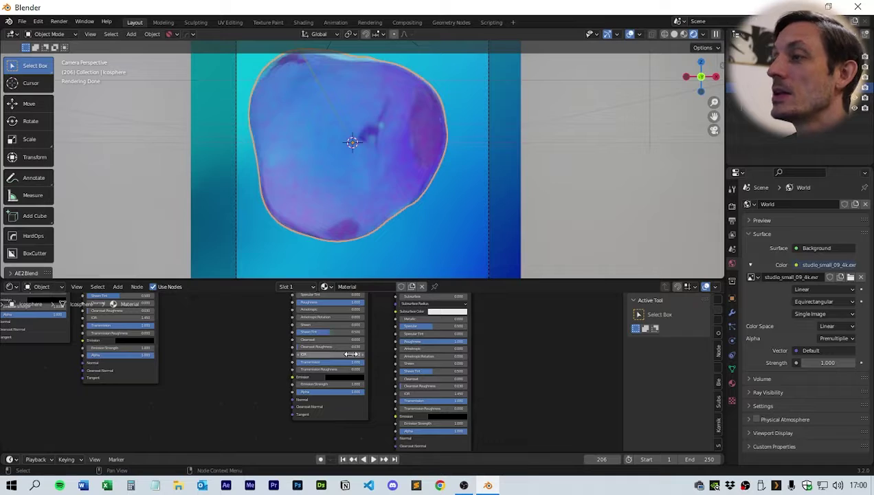
Change the IOR of the magenta Principled BSDF and set the cyan Principled BSDF's IOR to 0.7
mouse_move(380, 337)
middle_down()
mouse_move(369, 343)
mouse_move(375, 334)
mouse_move(384, 342)
middle_up()
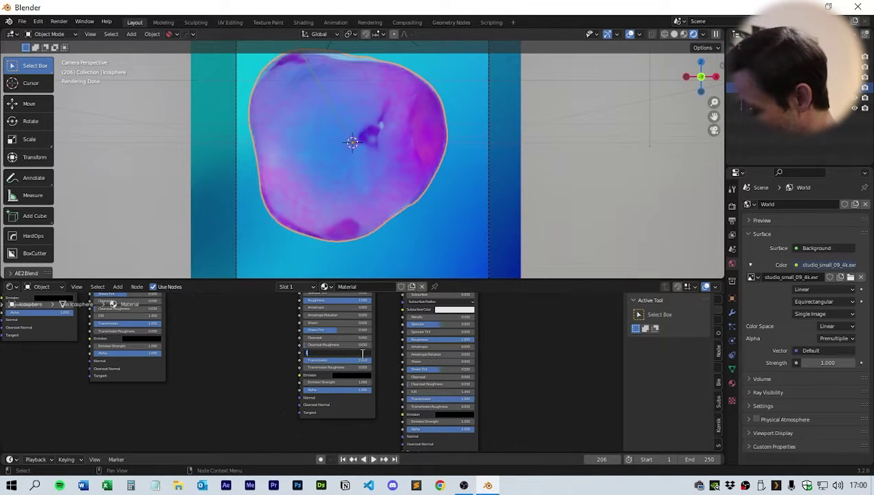
key(Return)
scroll(354, 384, up, 5)
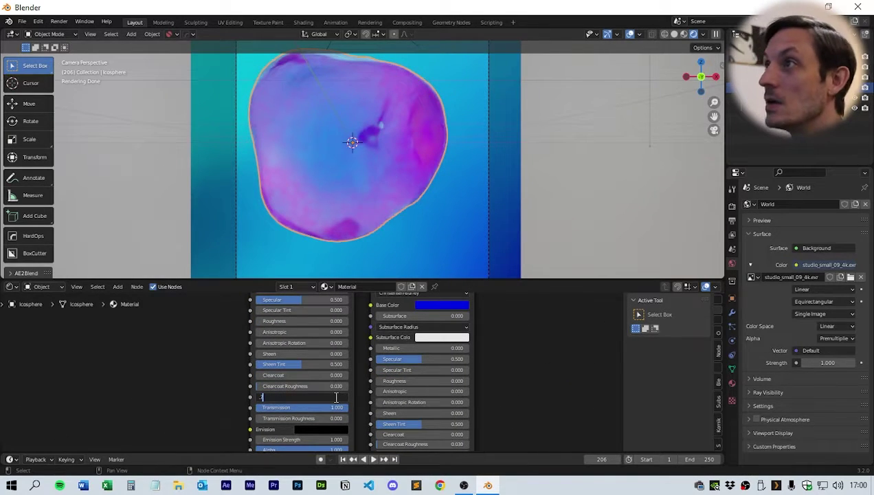
key(Return)
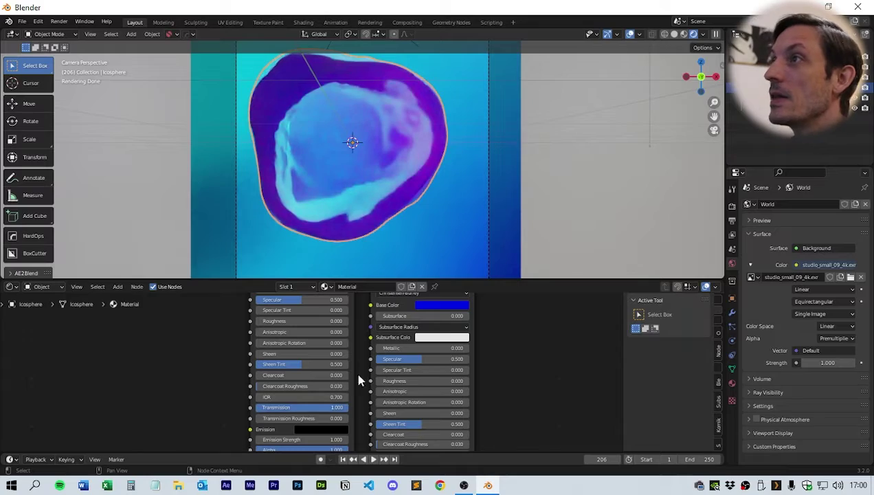
Play the animation and inspect the morphing sphere's refraction from outside the camera view
middle_drag(410, 180, 426, 195)
scroll(402, 212, down, 2)
scroll(354, 216, up, 5)
scroll(417, 190, down, 6)
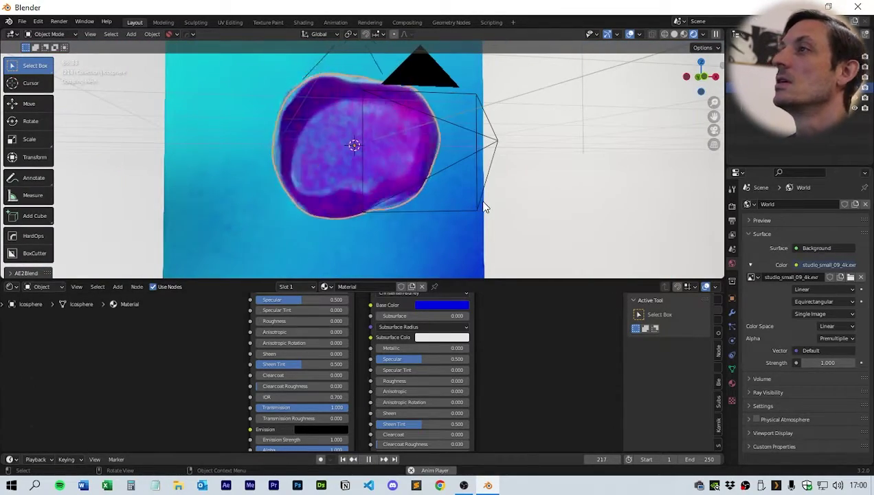